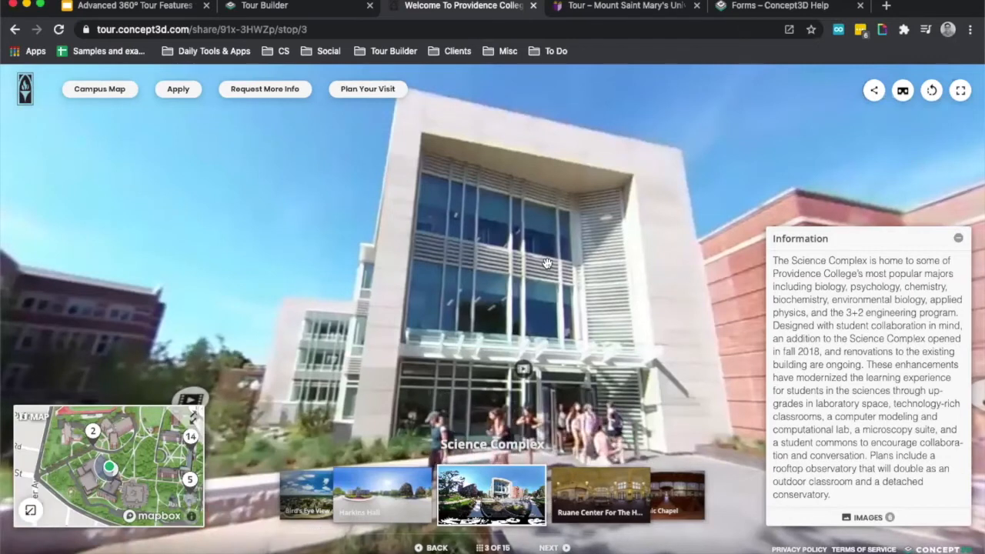
Turn on auto-rotation in the Providence College tour and follow the in-scene hotspots from the Science Complex to the Ruane Center For The Humanities.
click(932, 90)
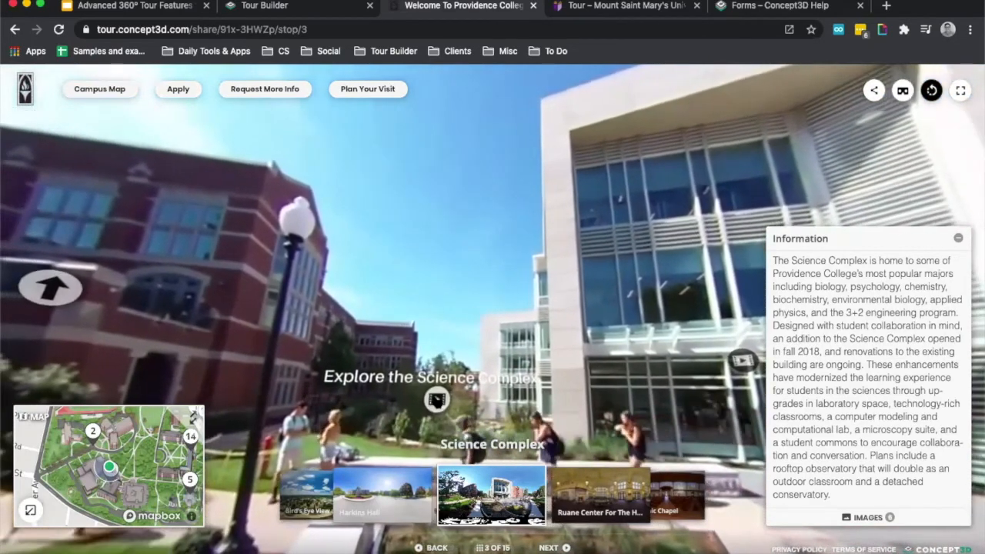
click(440, 399)
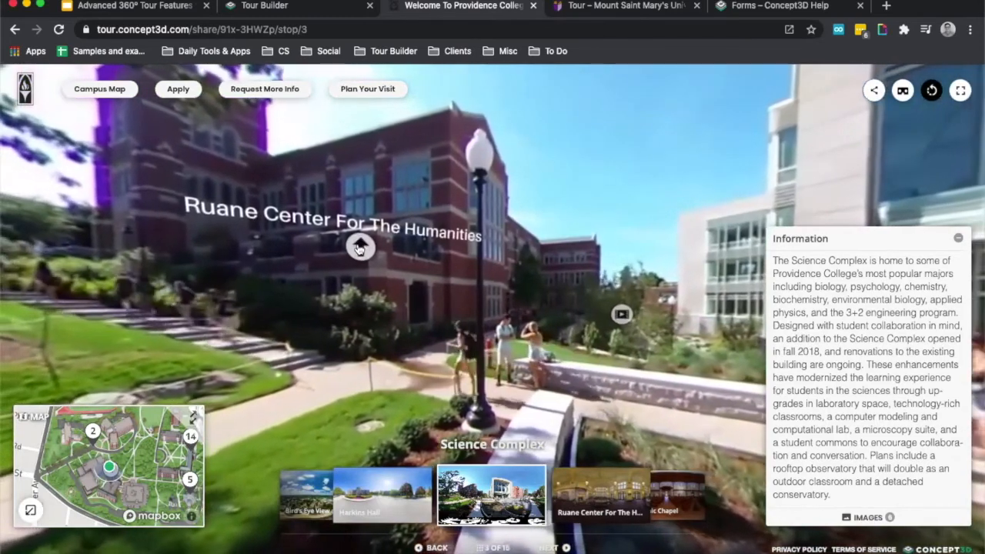
click(361, 246)
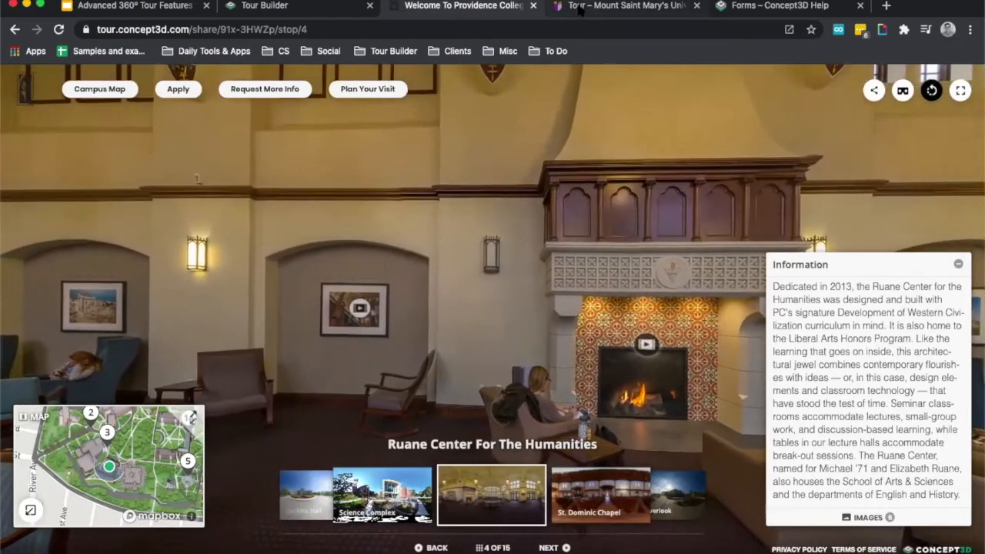
Switch to the Mount Saint Mary's University tour, start it and open its built-in form.
click(580, 7)
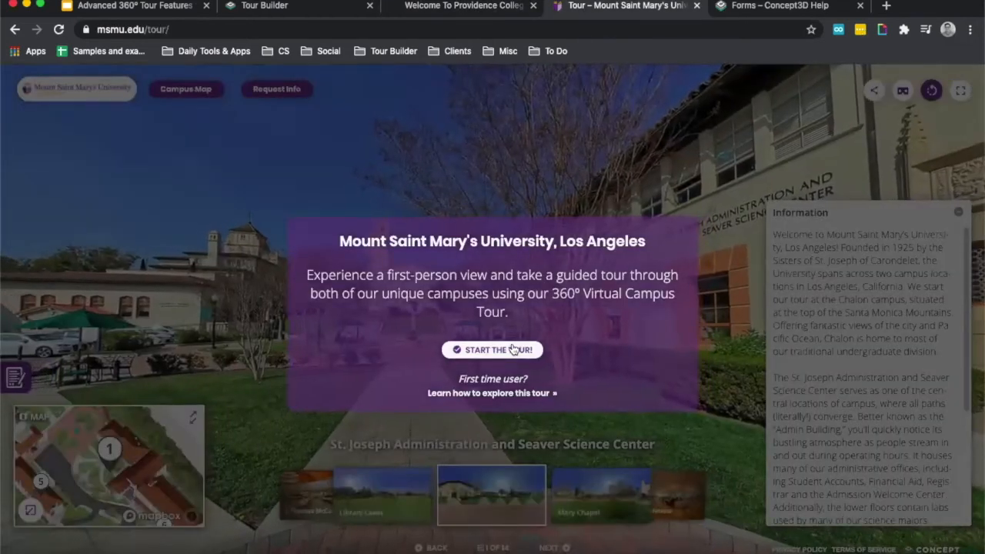
click(515, 349)
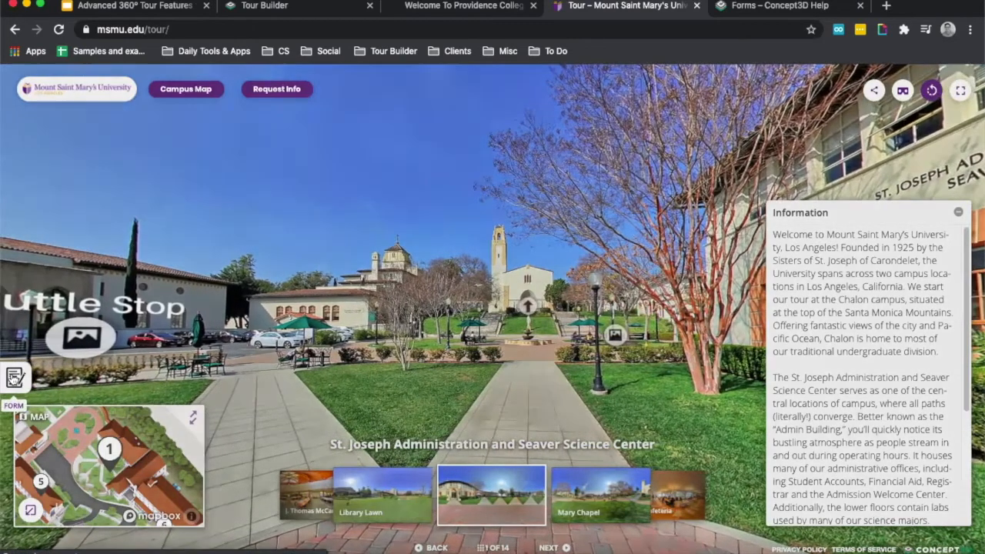
click(14, 377)
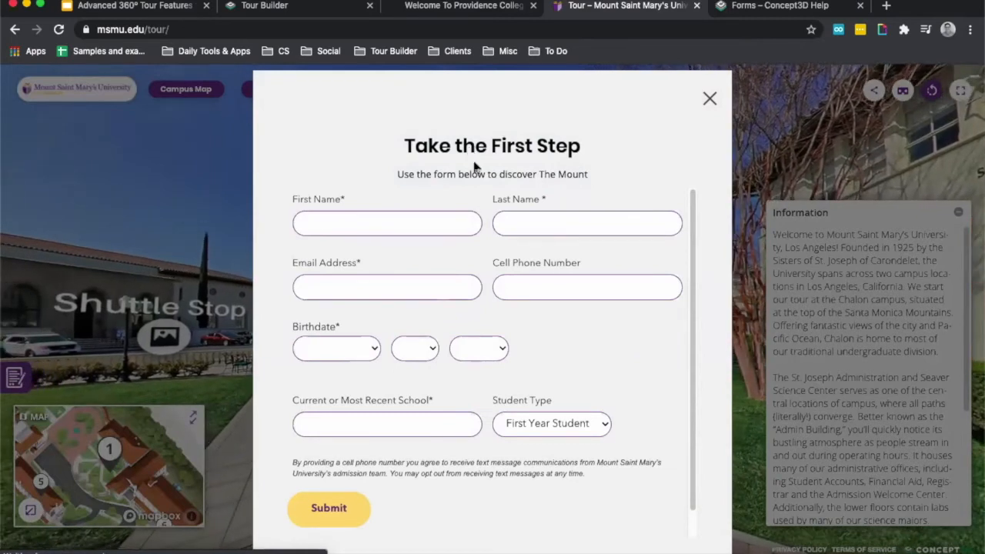
Try the Nursing Transfer and Transfer student types in the Take the First Step form, and close it without submitting.
click(514, 426)
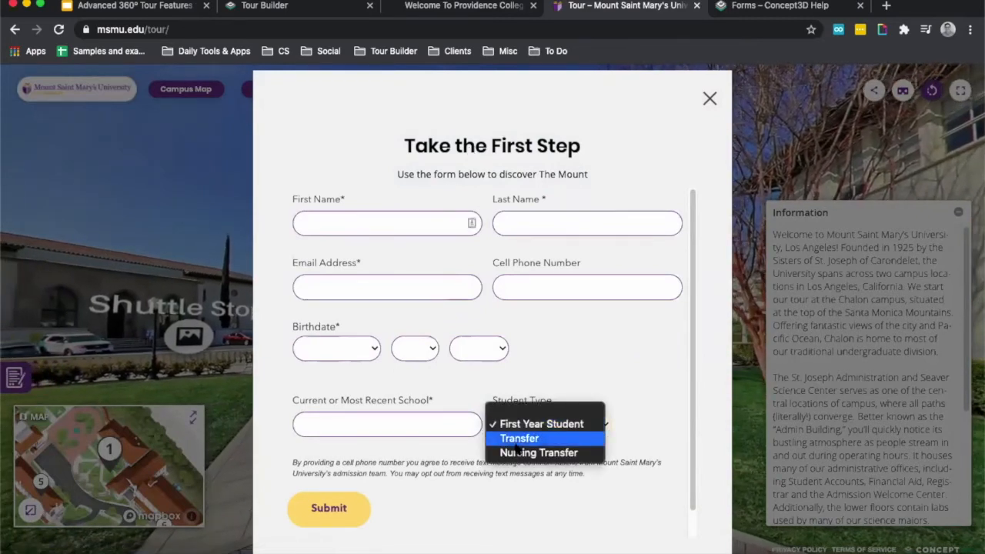
click(514, 456)
click(519, 426)
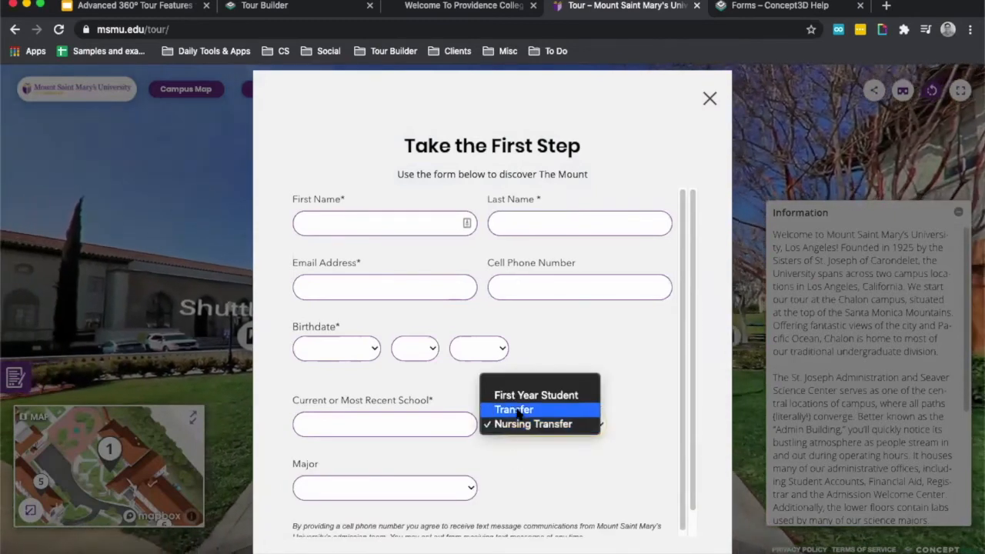
click(516, 411)
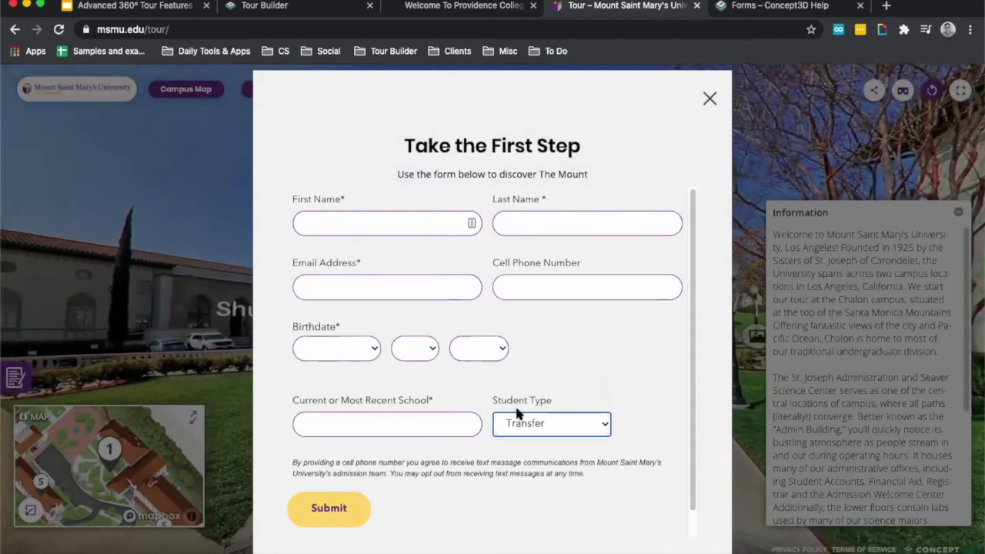
click(708, 100)
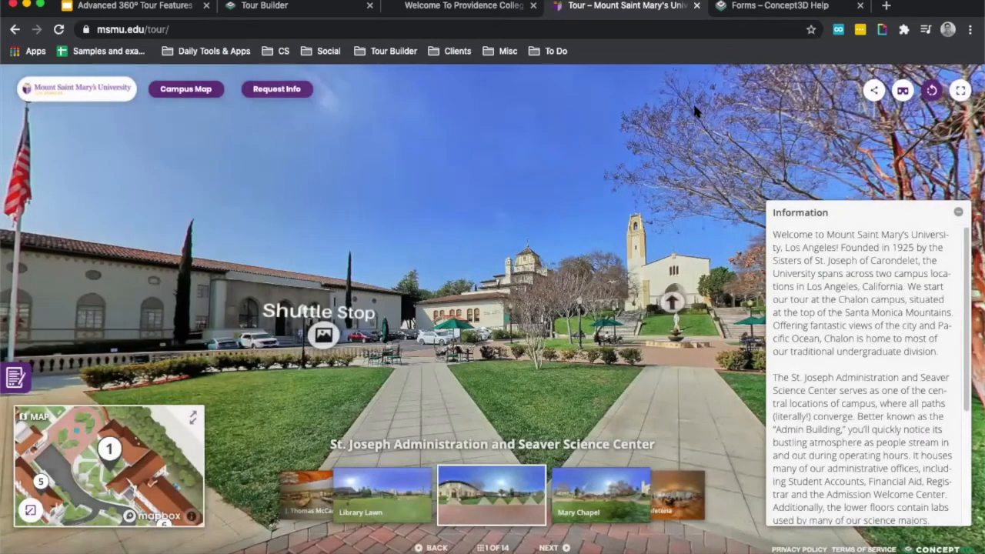
Go to the tour's Mary Chapel stop and dismiss the form.
click(610, 496)
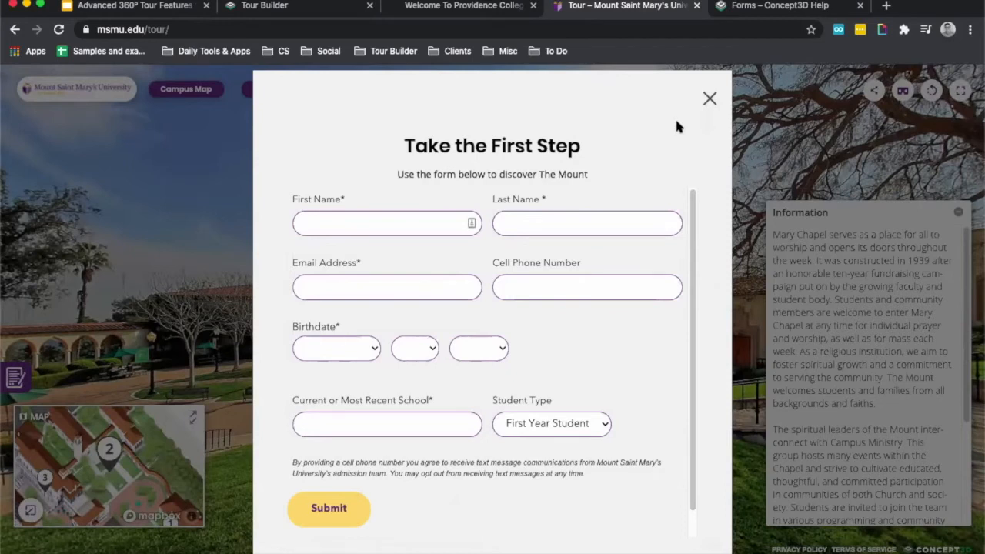
click(709, 99)
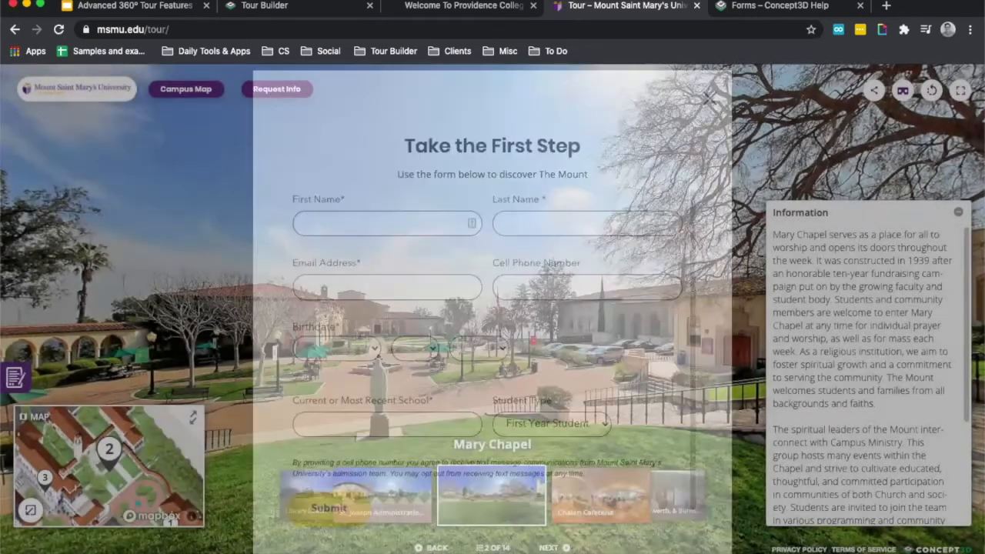
Switch to Tour Builder, return to the Tour Manager and reload it.
click(332, 6)
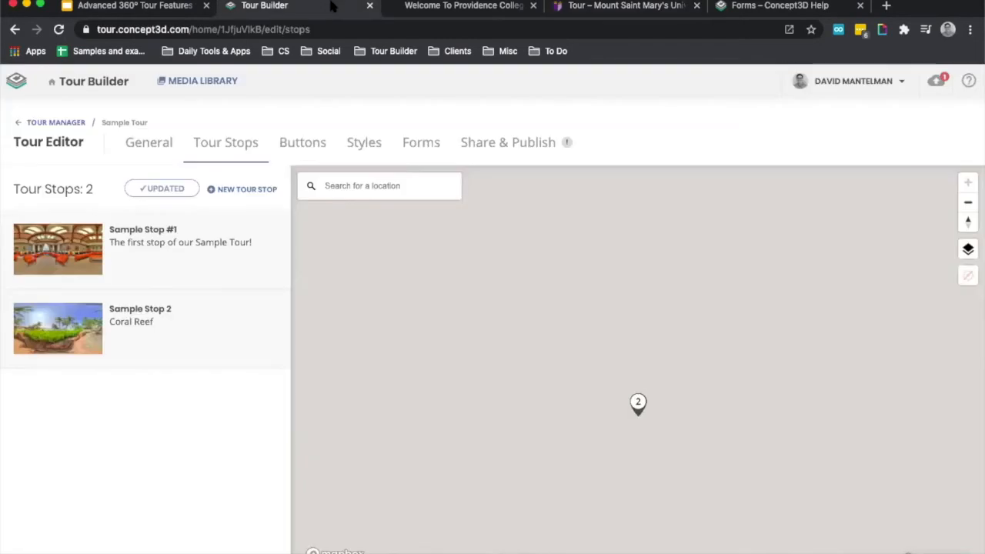
click(65, 86)
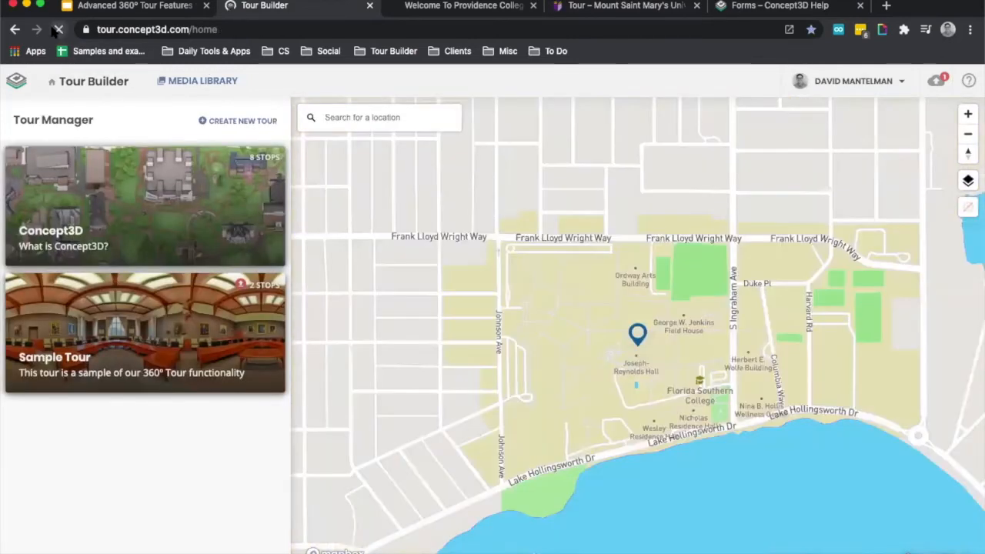
click(58, 30)
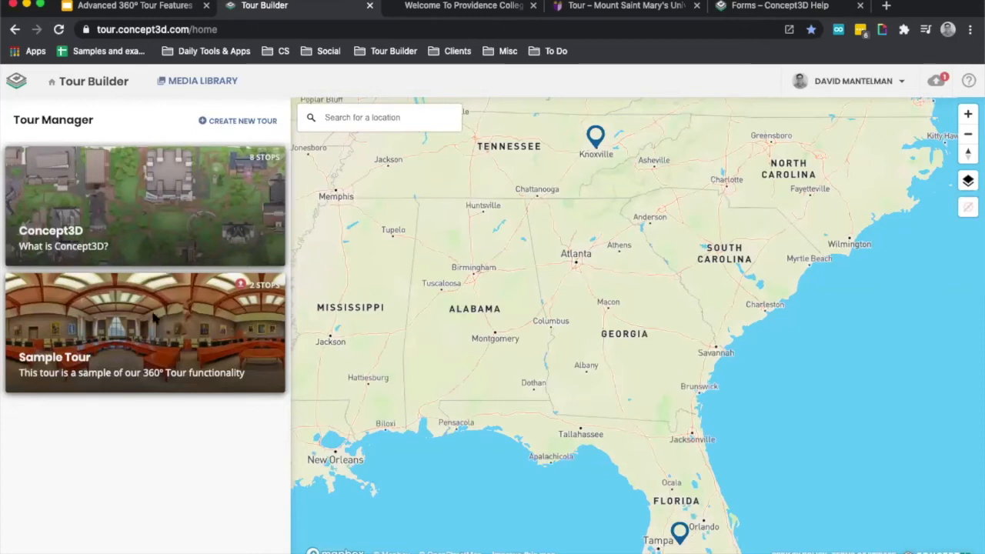
Open Sample Tour for editing and open Sample Stop 2 from its tour stops in the stop editor.
mouse_move(148, 330)
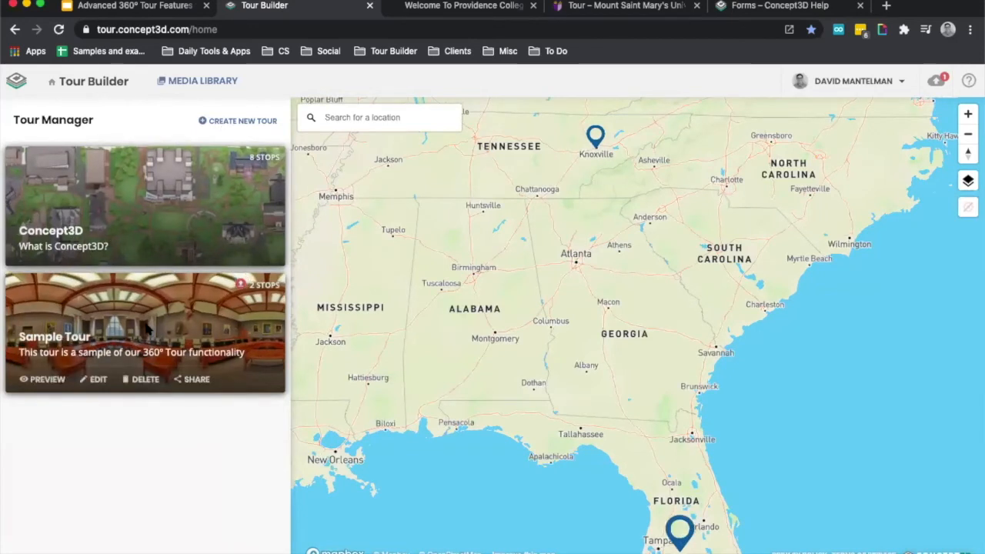
click(94, 380)
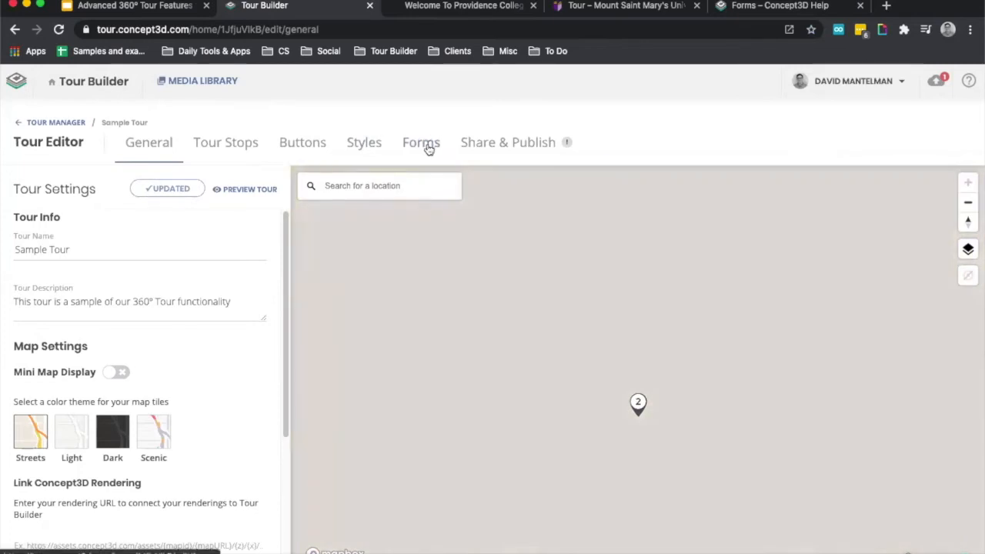
click(239, 147)
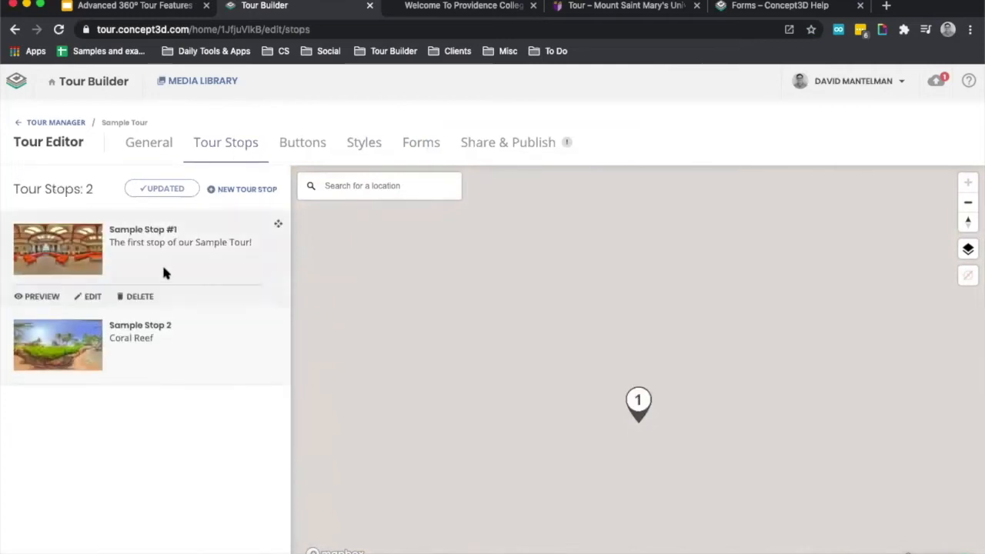
click(92, 375)
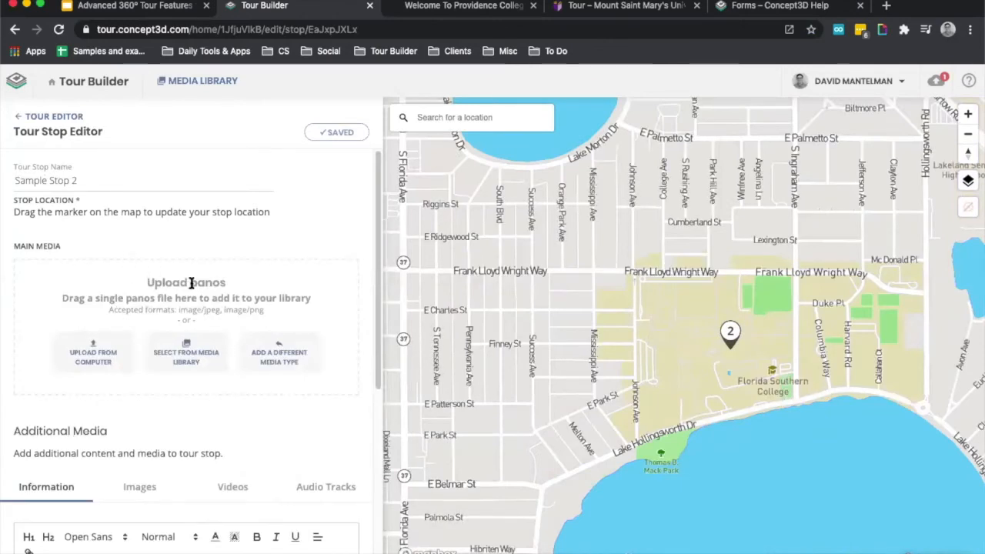
Bring up the other main media types for the stop and review the 360° video file size limit in the media type guide.
click(267, 355)
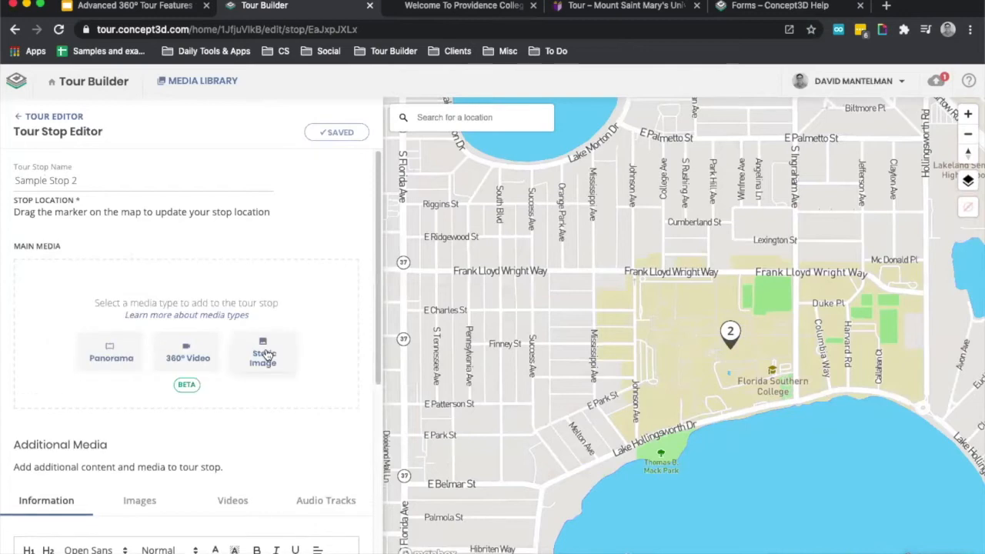
click(174, 317)
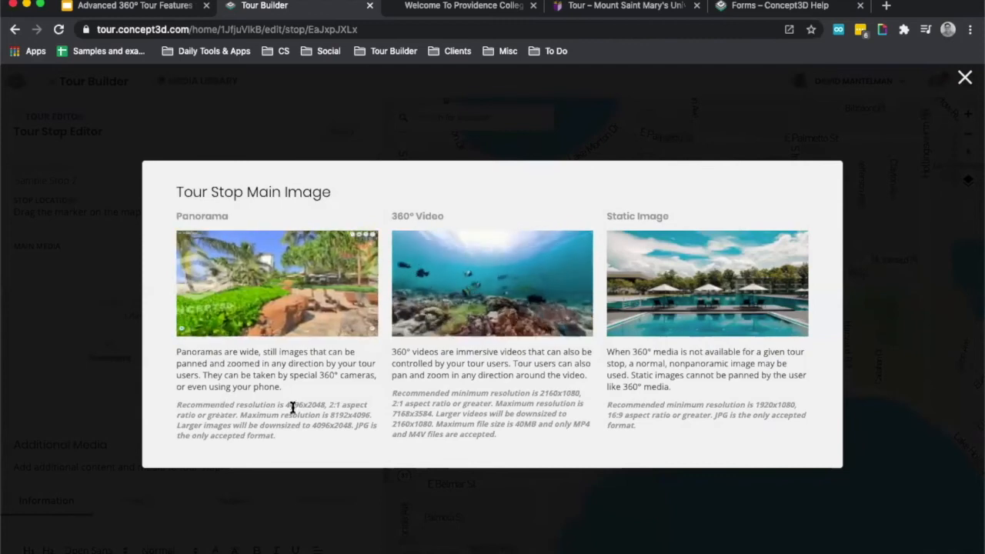
double_click(451, 423)
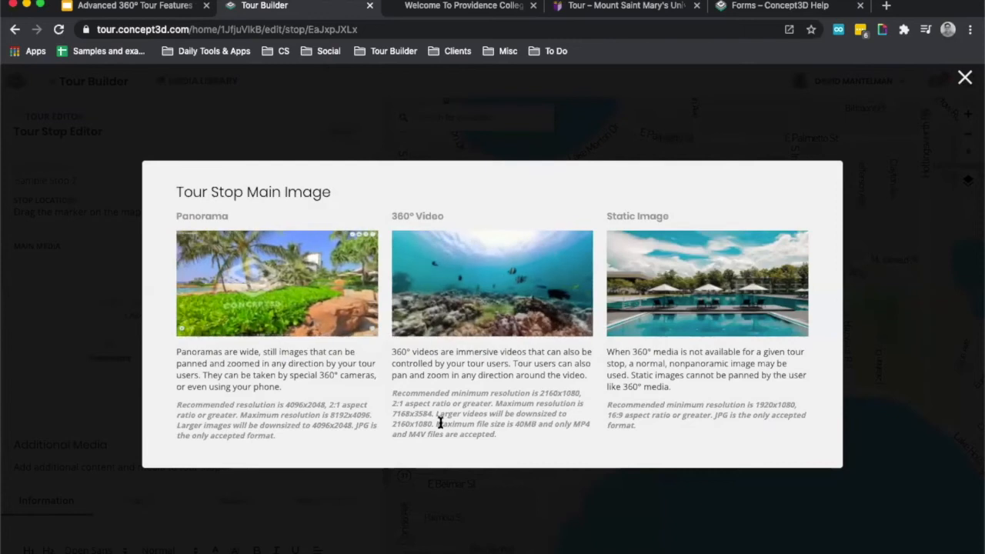
drag(468, 423, 534, 425)
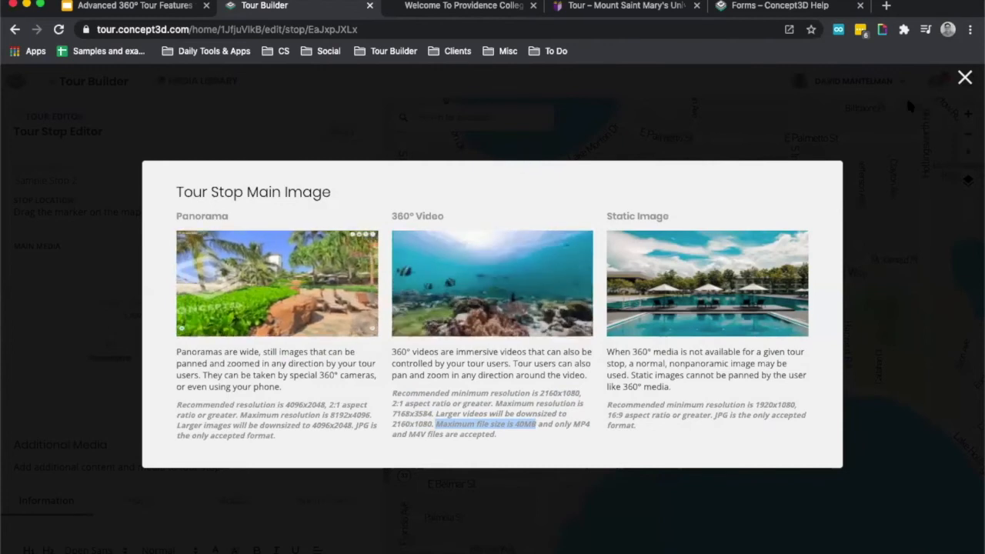
click(964, 79)
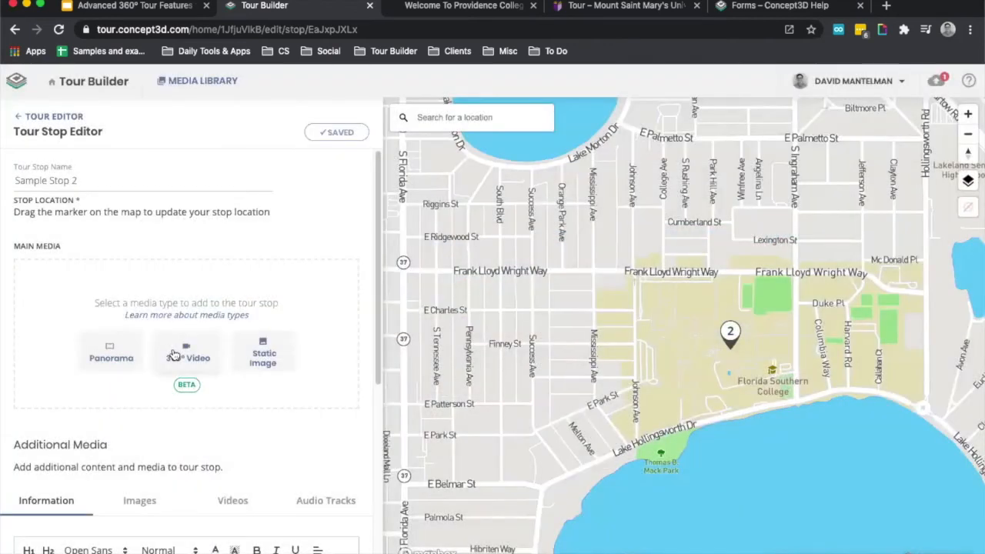
Choose 360° Video as the stop's main media and attach 360reef.mp4 from the media library.
click(174, 354)
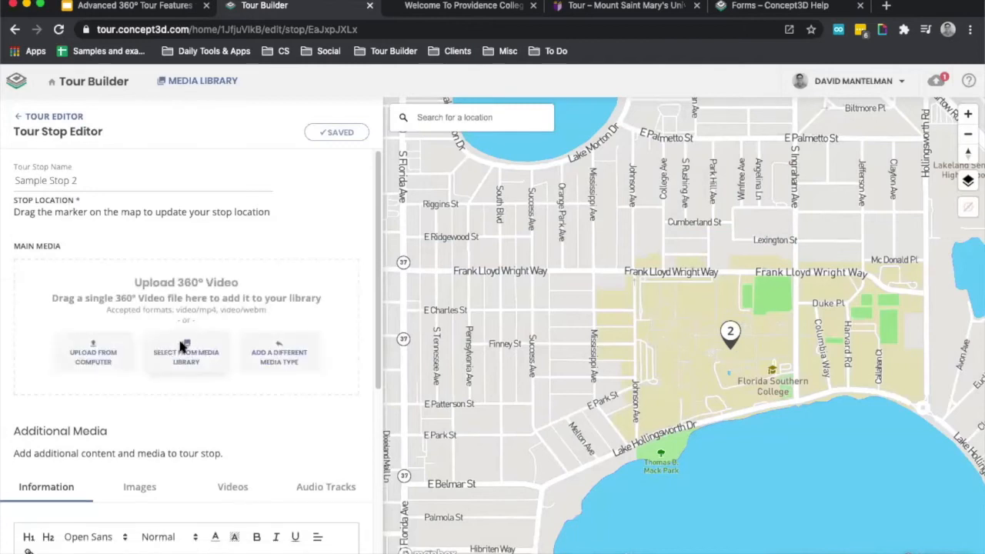
click(185, 350)
click(431, 258)
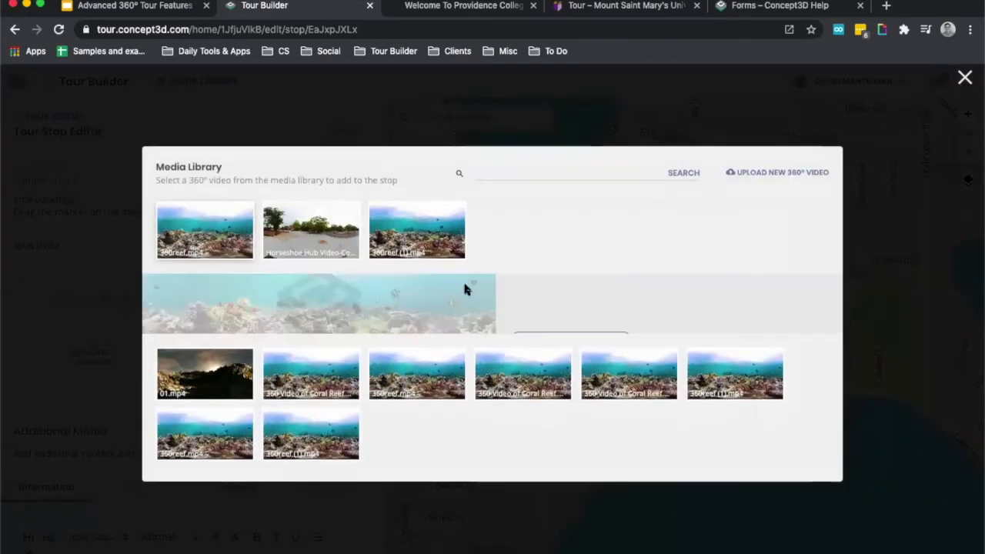
click(543, 305)
click(397, 87)
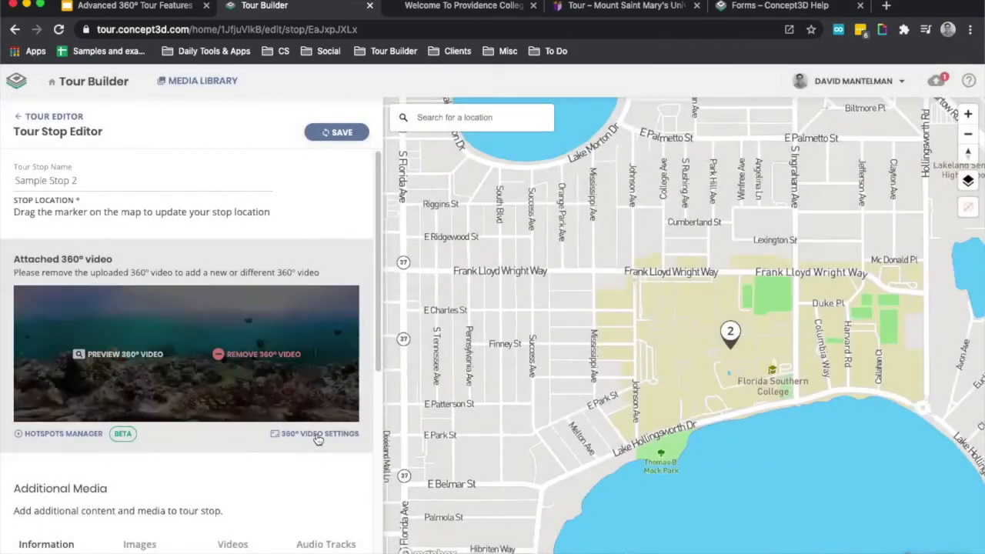
In the 360° video settings, set the reef video's default view to 49° facing the fish.
click(318, 435)
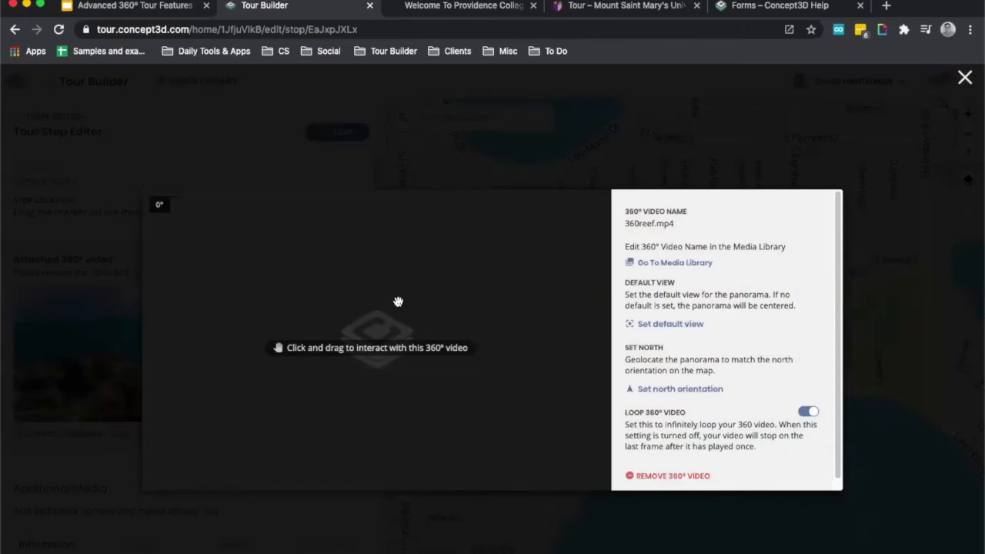
drag(380, 301, 346, 306)
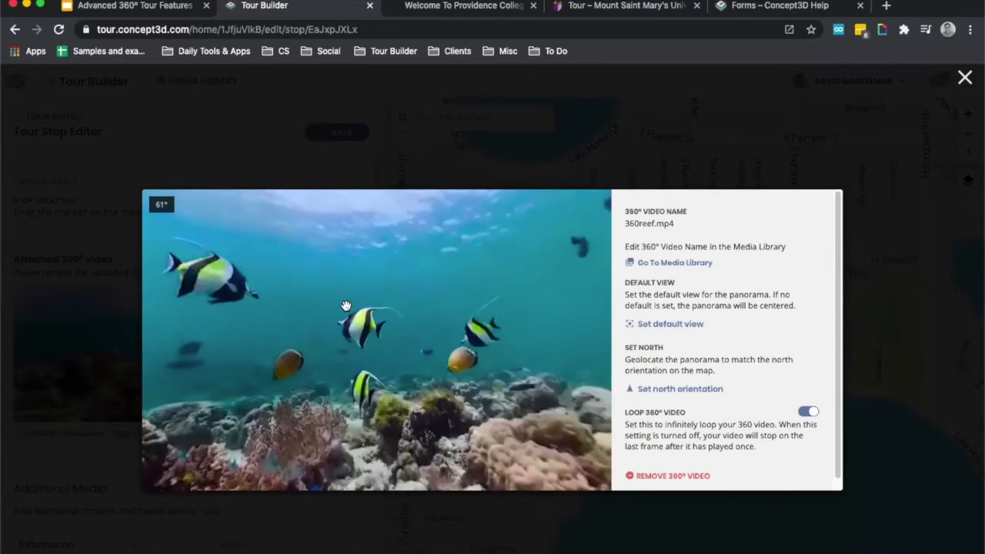
scroll(346, 306, up, 3)
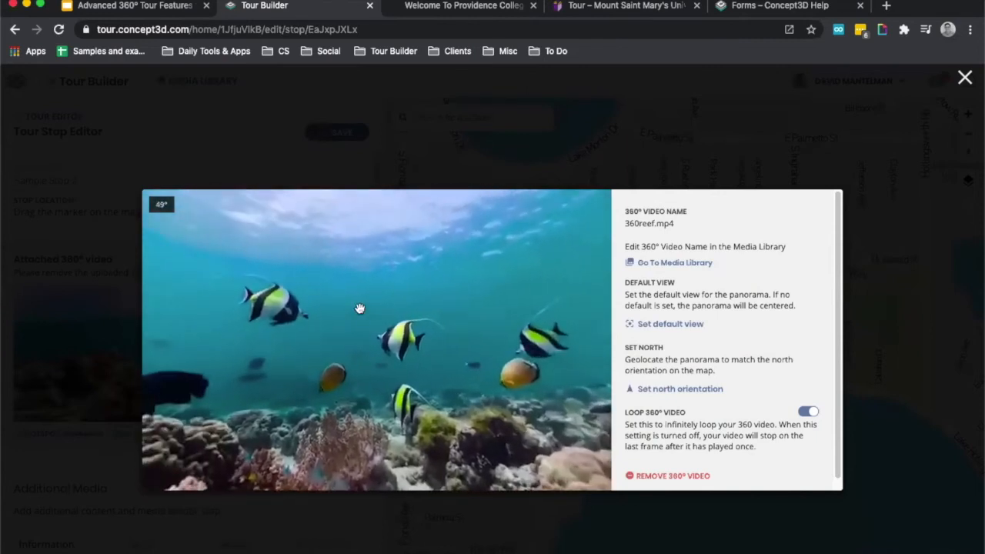
click(669, 324)
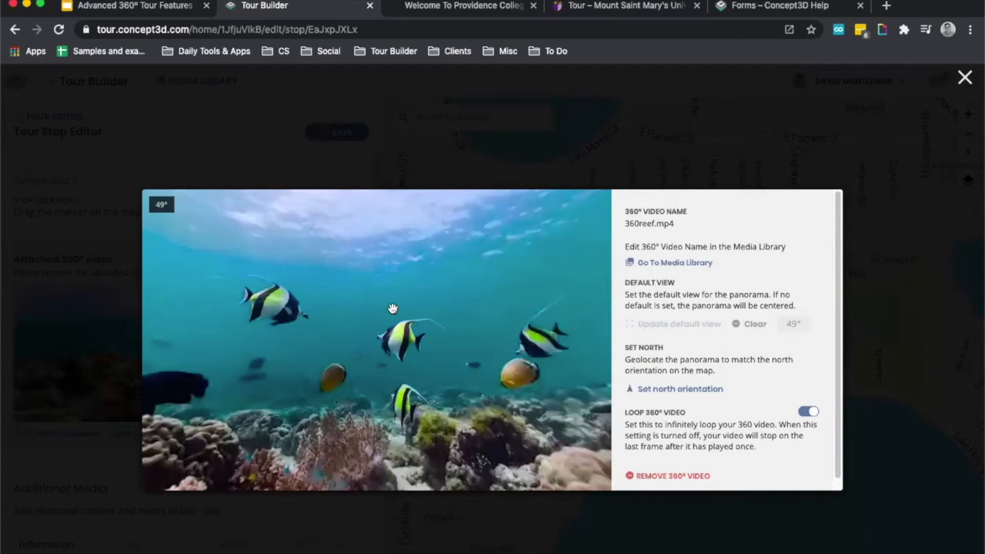
drag(392, 309, 434, 315)
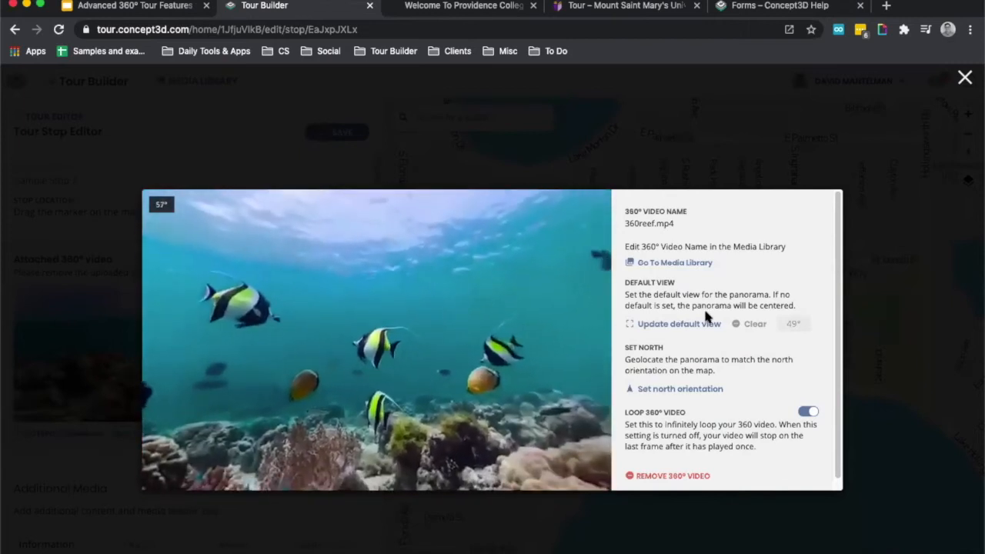
Turn the Loop 360° Video setting off and back on.
scroll(706, 316, down, 1)
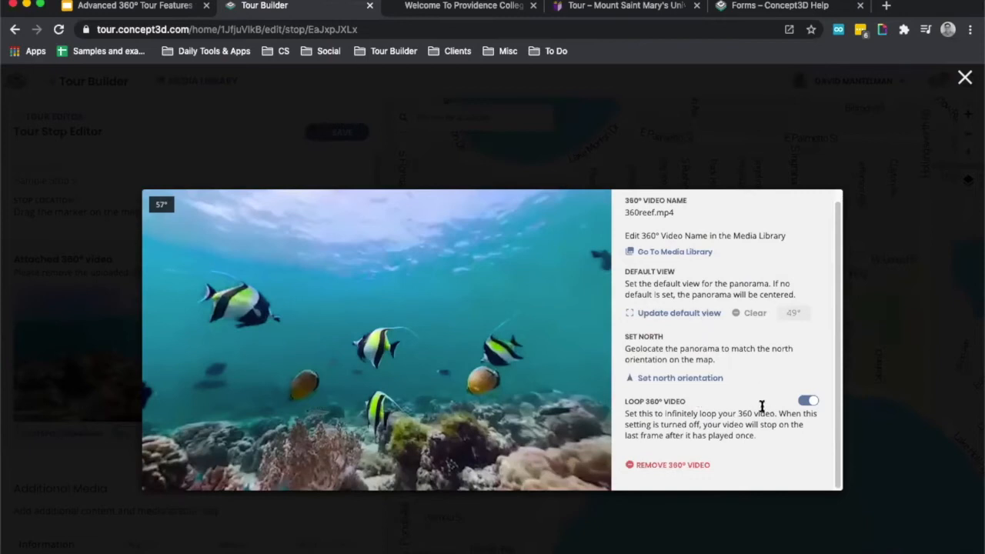
triple_click(638, 397)
click(811, 403)
click(808, 401)
Close the 360° video settings and save Sample Stop 2.
click(883, 212)
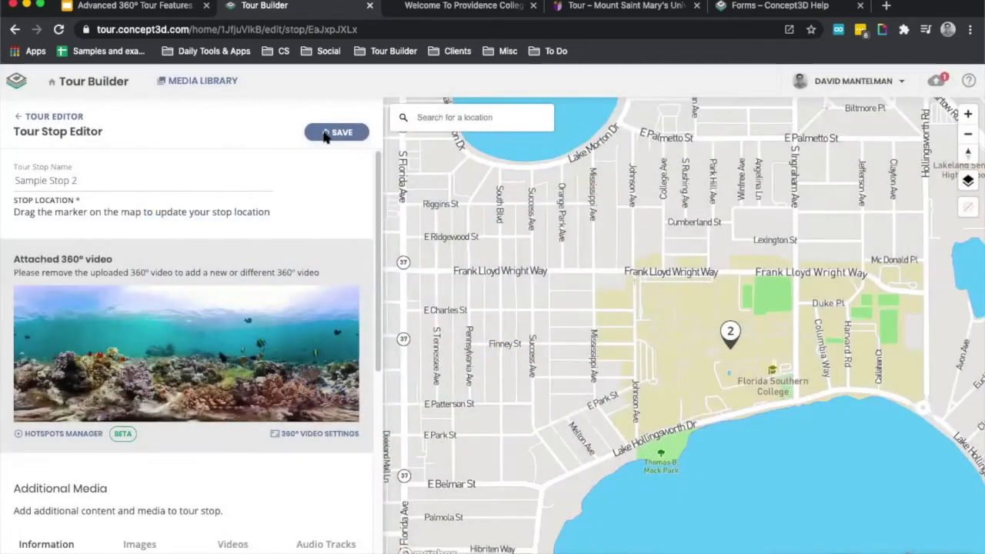
click(325, 134)
Add a hotspot to the reef video and name it Coral Reef Additional Information.
click(76, 435)
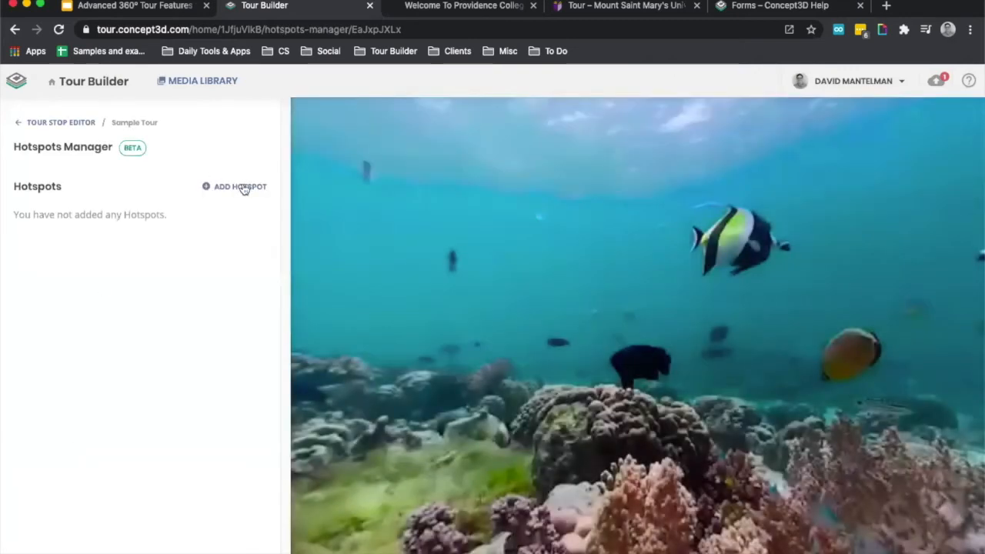
click(243, 189)
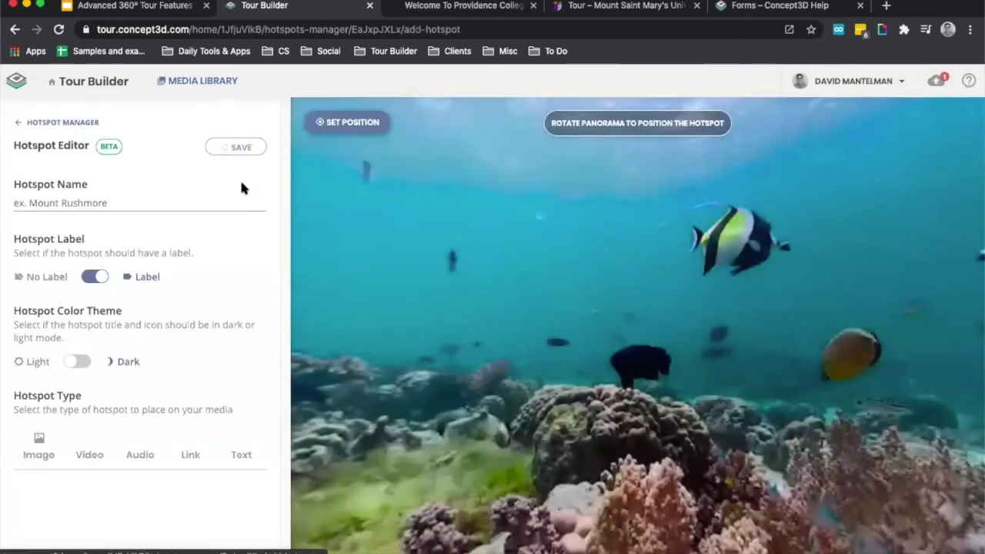
click(198, 194)
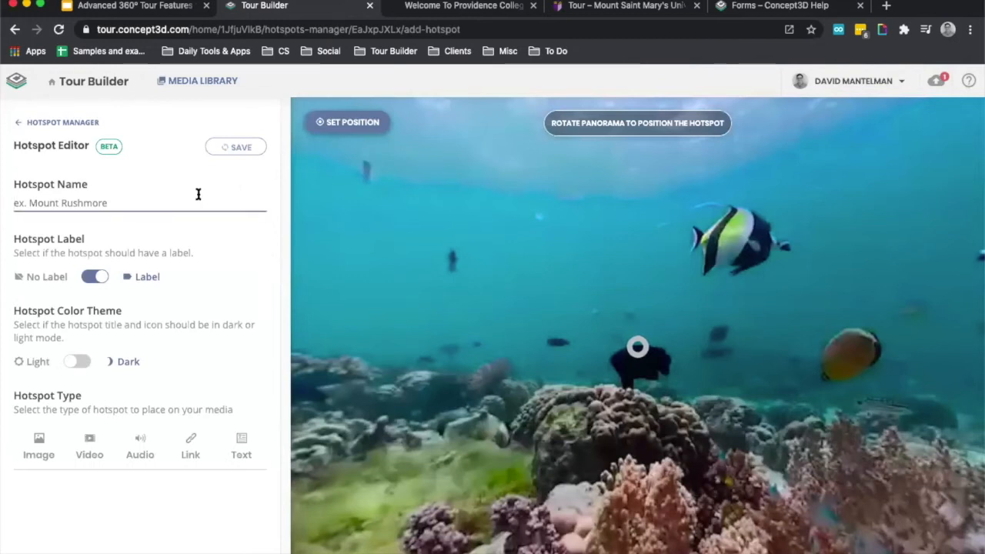
text(Co)
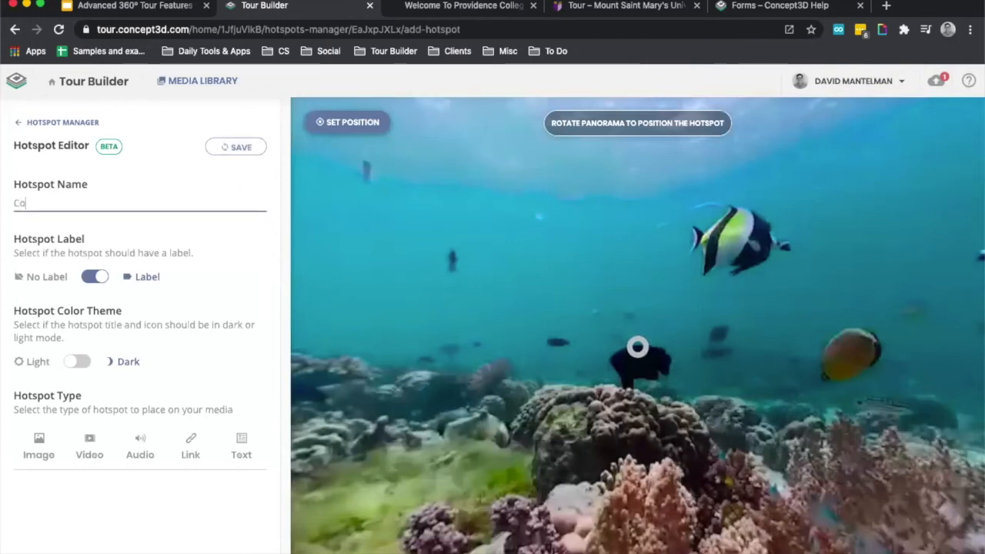
text(ral Reef )
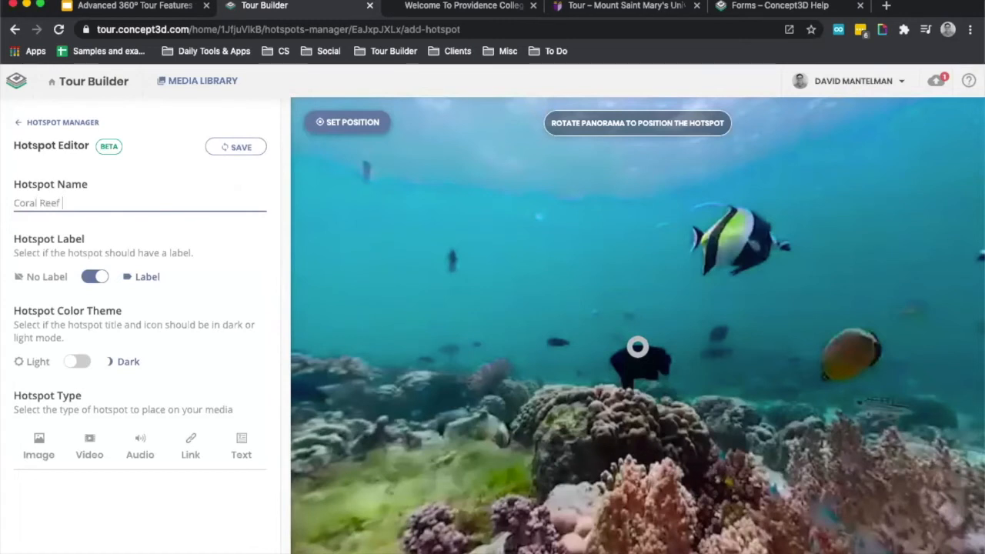
text(Additional Information)
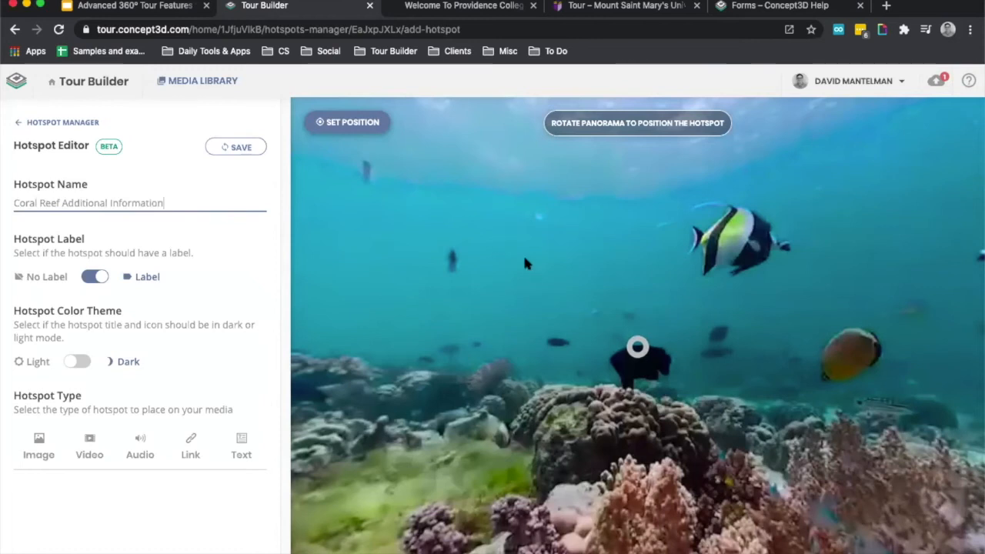
Rotate the panorama and set the hotspot's position on the coral mound below the black fish.
drag(534, 308, 380, 249)
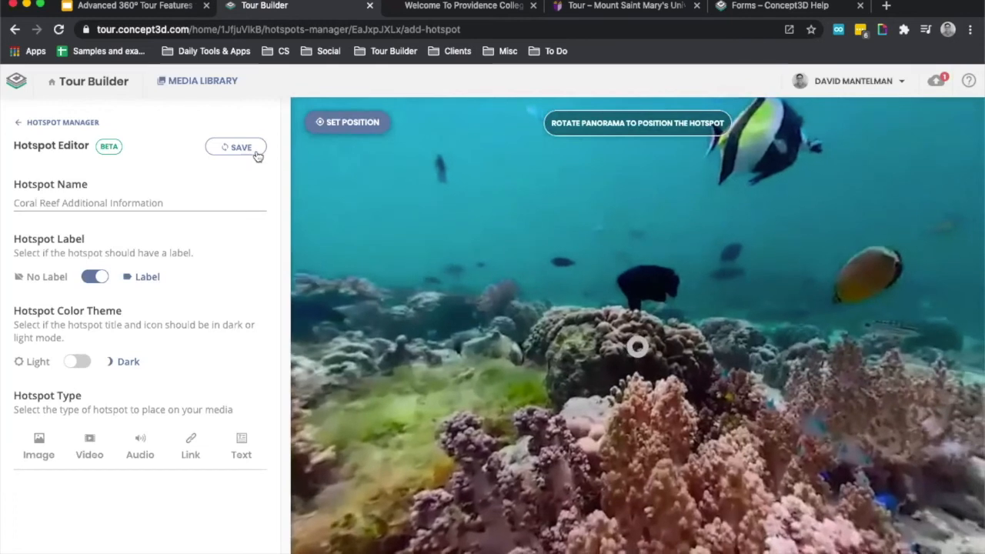
click(364, 127)
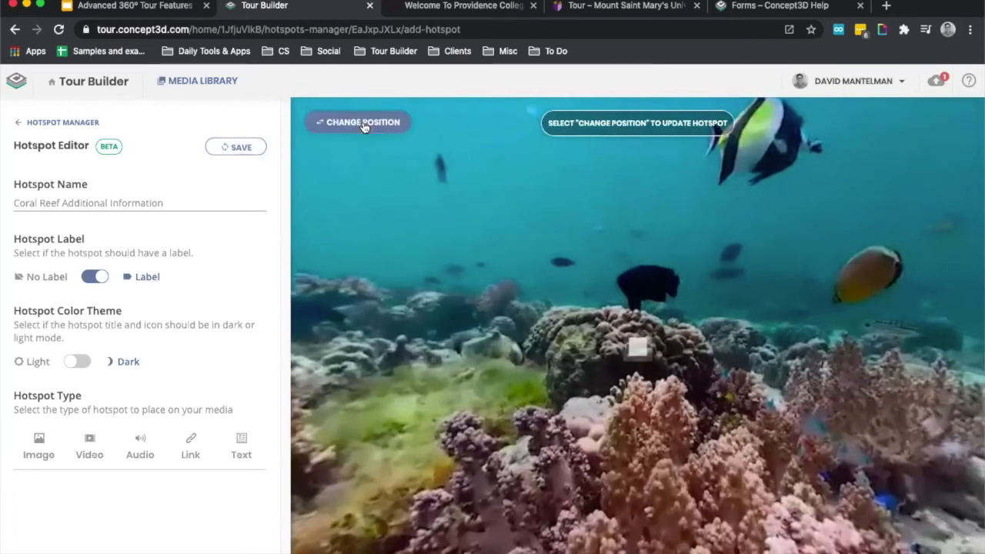
click(363, 124)
click(363, 125)
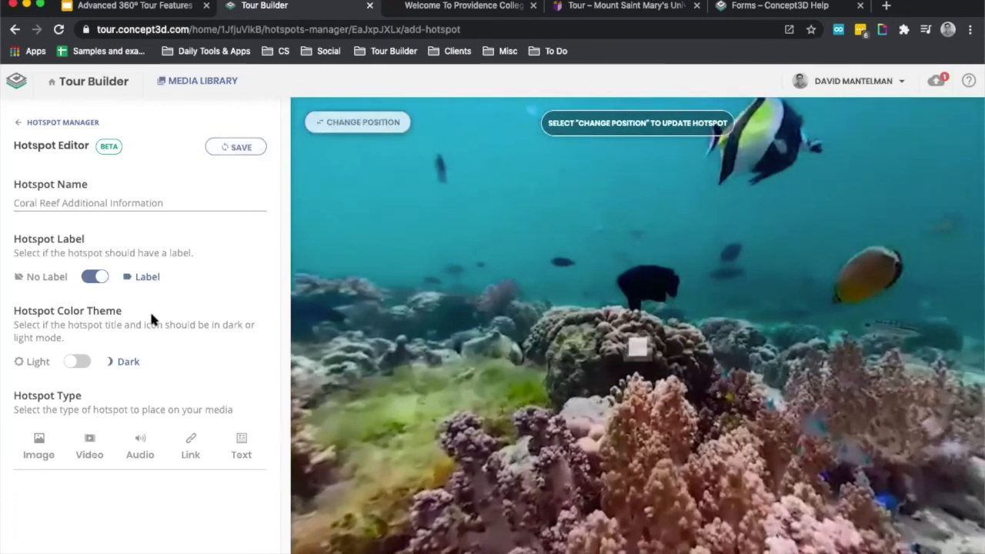
Switch the hotspot's color theme to Dark and back to Light, and try to save the hotspot.
click(78, 362)
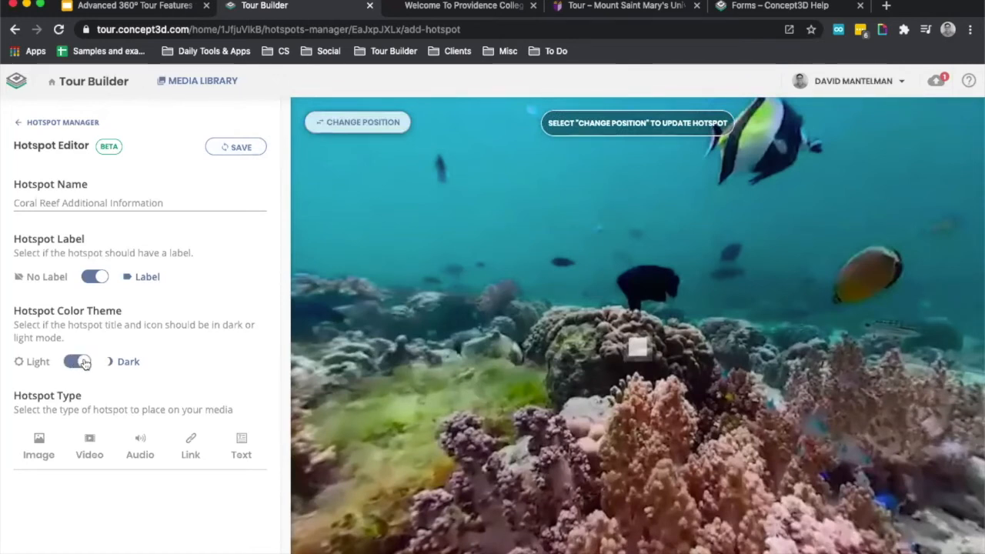
click(85, 363)
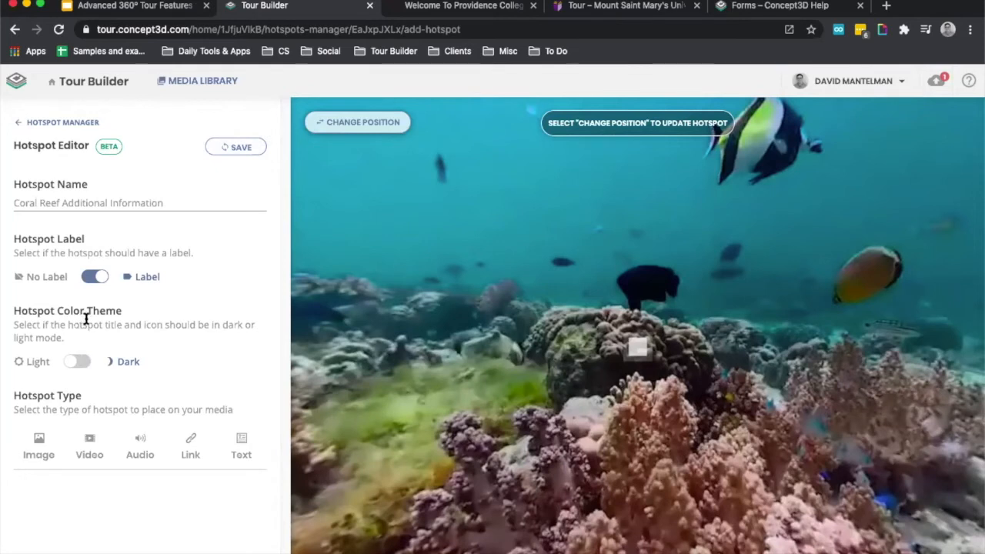
click(231, 147)
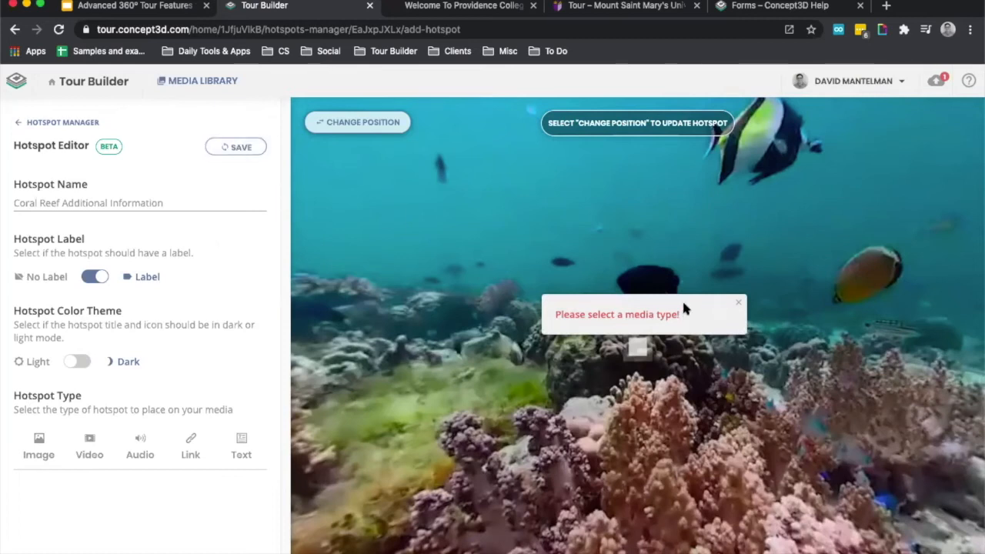
Examine the options for the Image, Video, Audio, Link and Text hotspot types.
click(39, 446)
scroll(39, 446, down, 5)
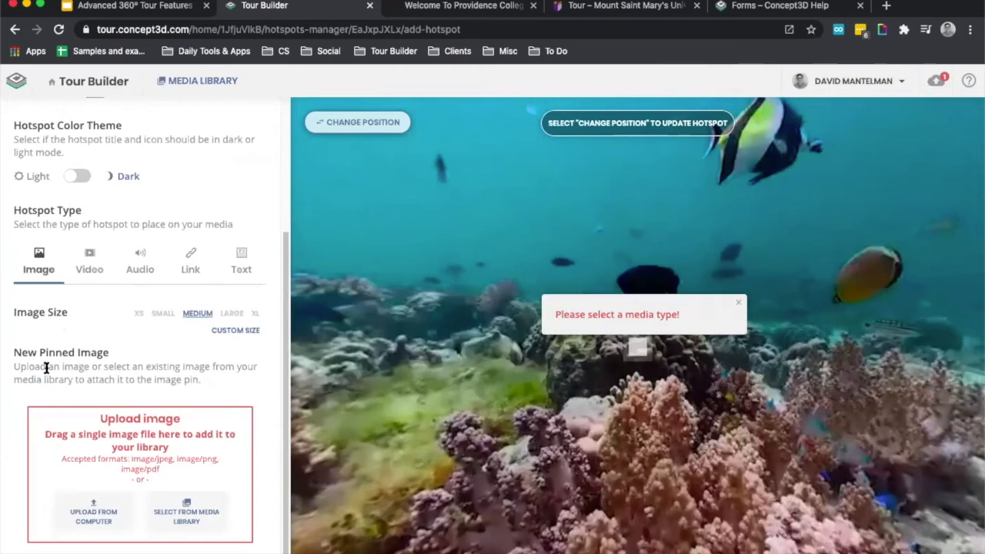
click(89, 266)
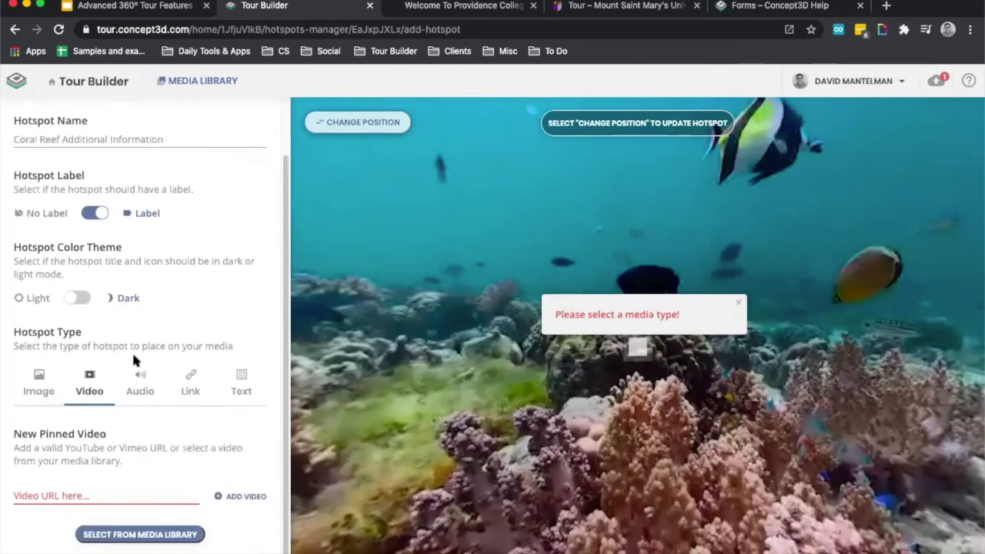
click(141, 382)
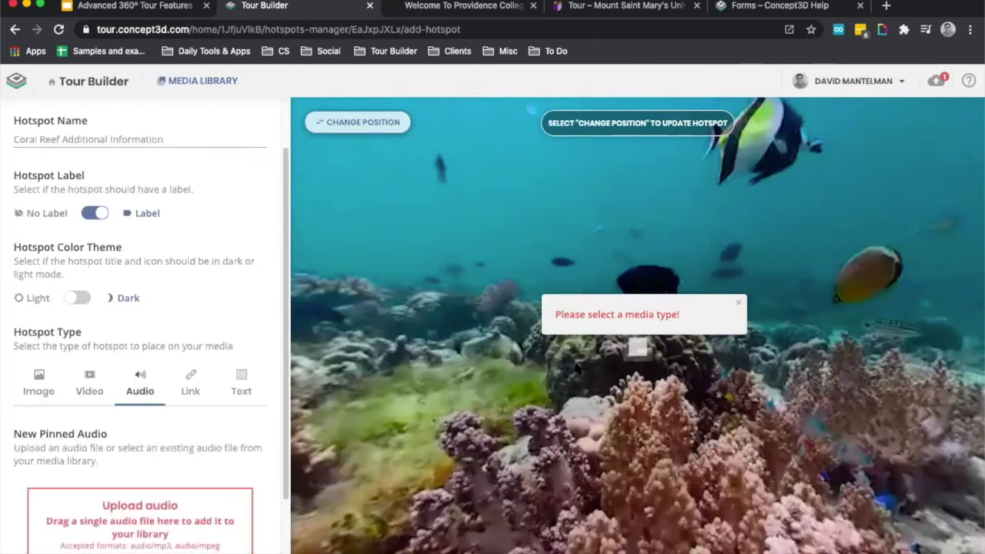
click(738, 301)
scroll(193, 308, up, 1)
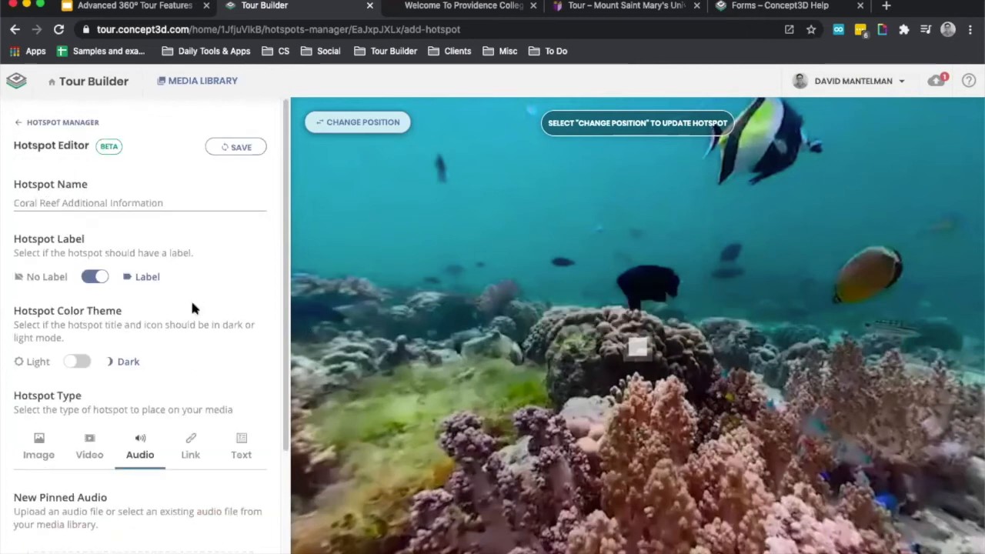
click(187, 441)
click(240, 449)
scroll(165, 371, down, 1)
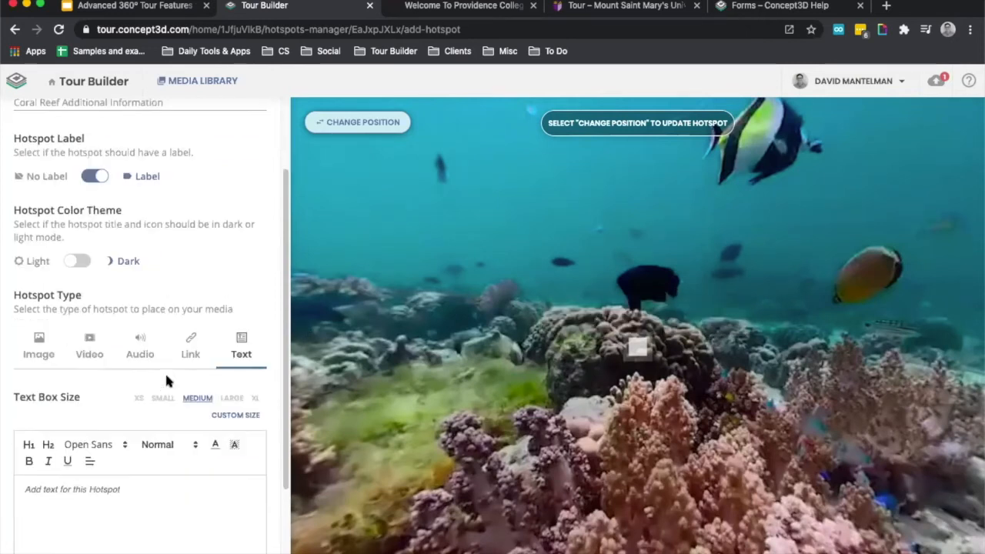
Make it a Text hotspot with the content "This is a Coral Reef.".
click(39, 344)
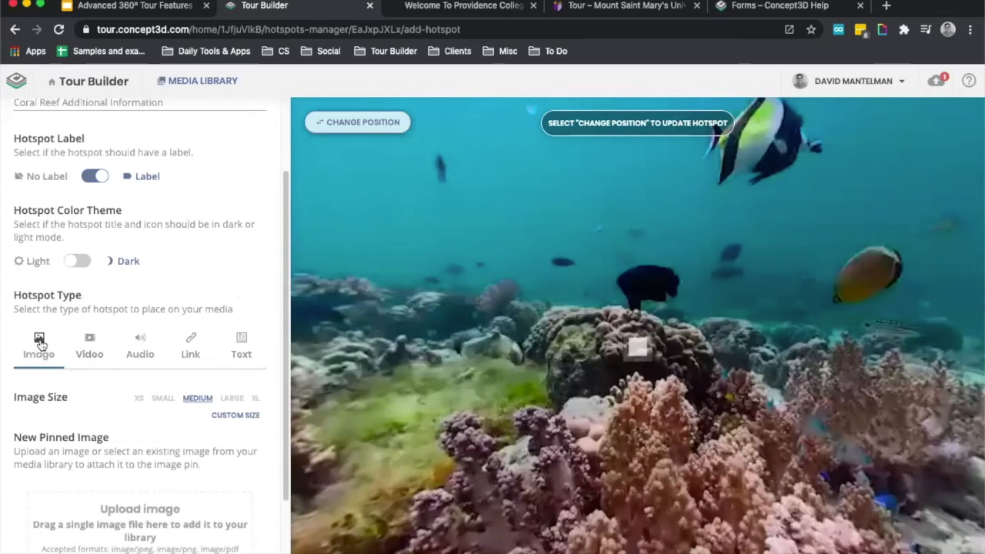
click(242, 344)
scroll(209, 304, down, 1)
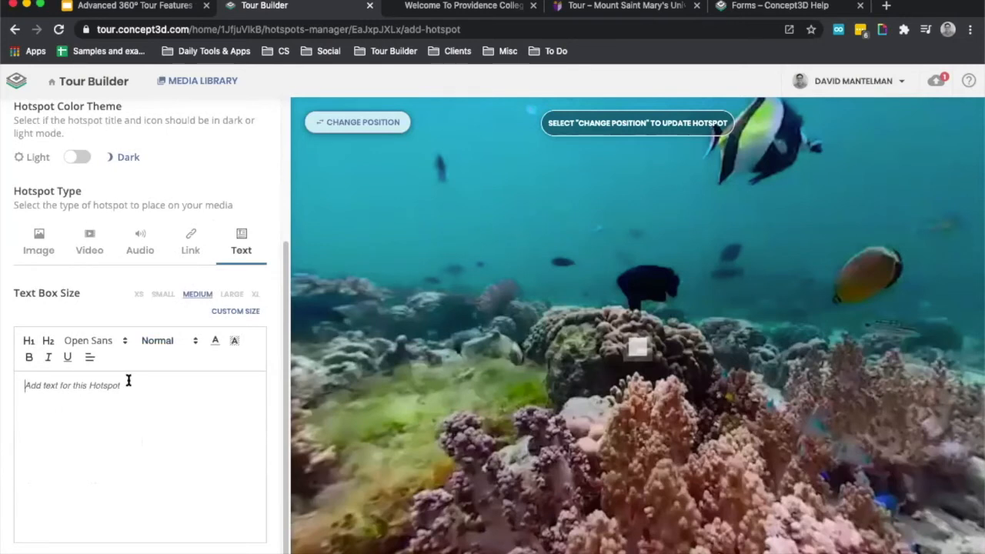
text(This a)
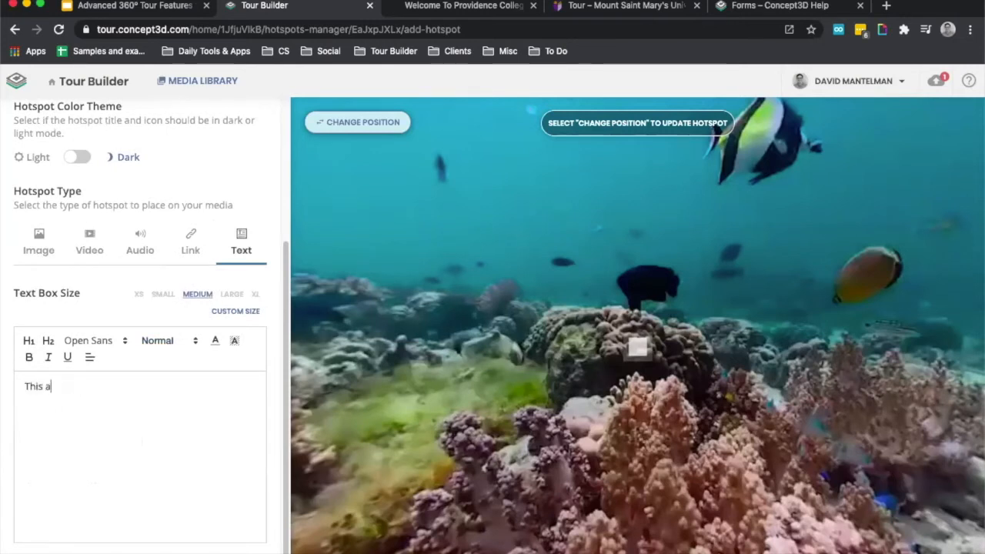
text(Cora)
text(oral)
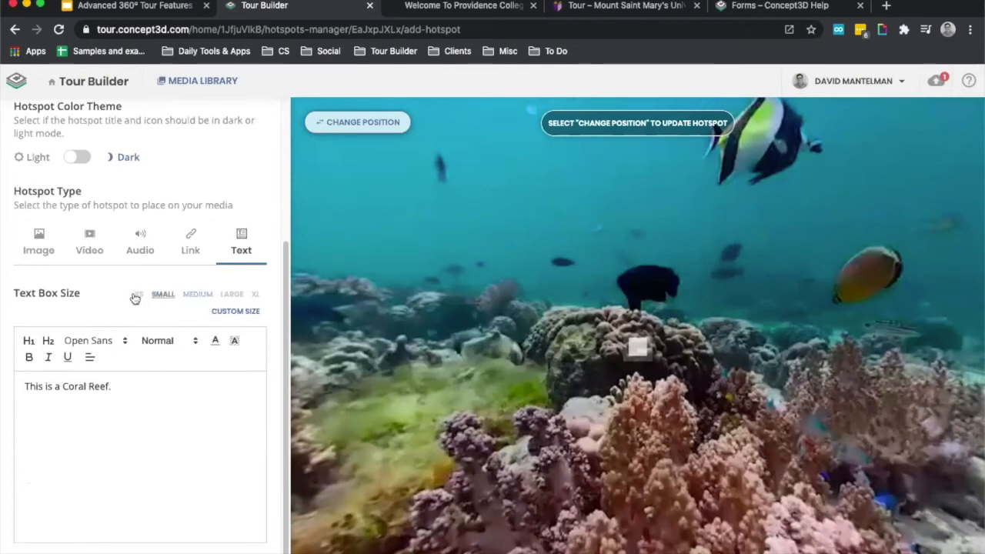
Set a custom text box size of 8.2 and save the hotspot.
click(236, 314)
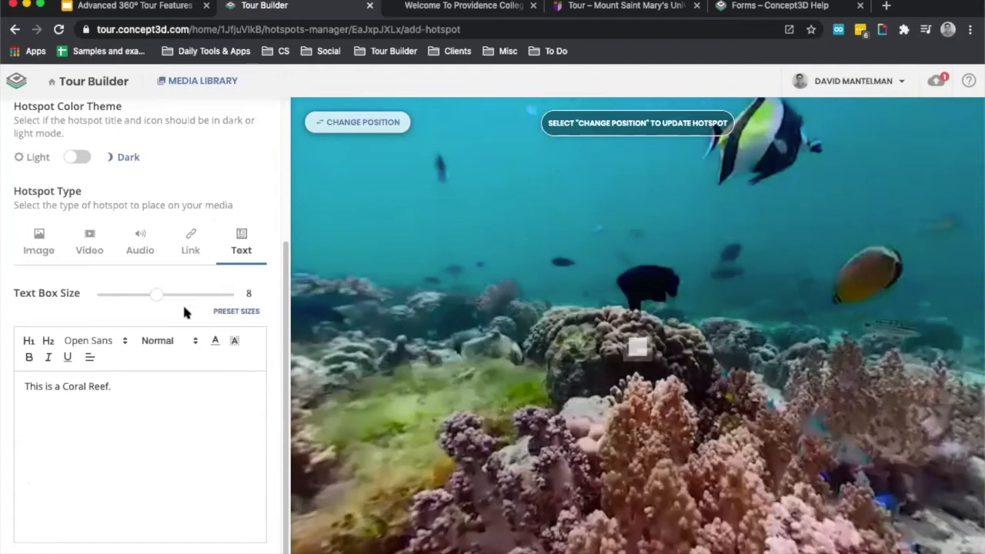
drag(150, 294, 152, 295)
click(223, 311)
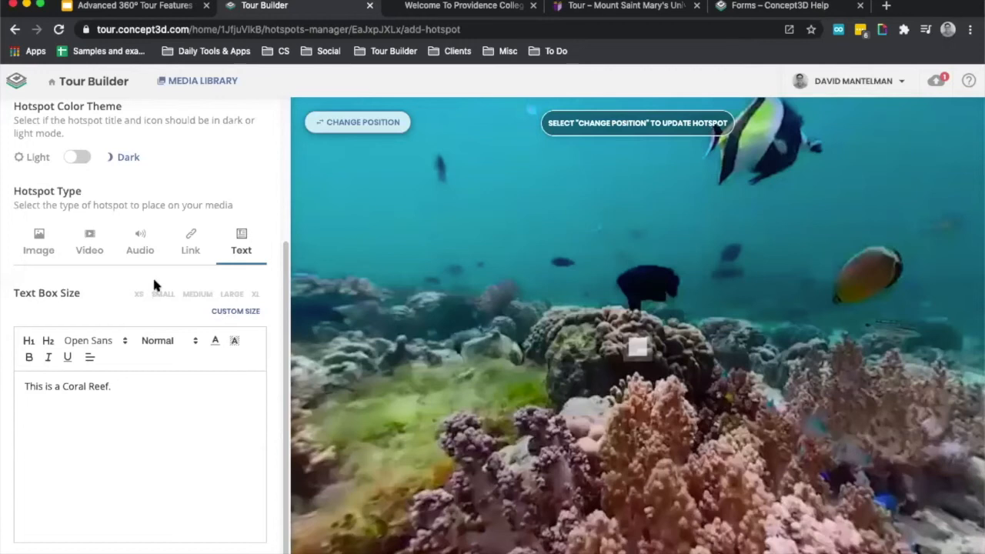
scroll(209, 200, up, 5)
click(220, 146)
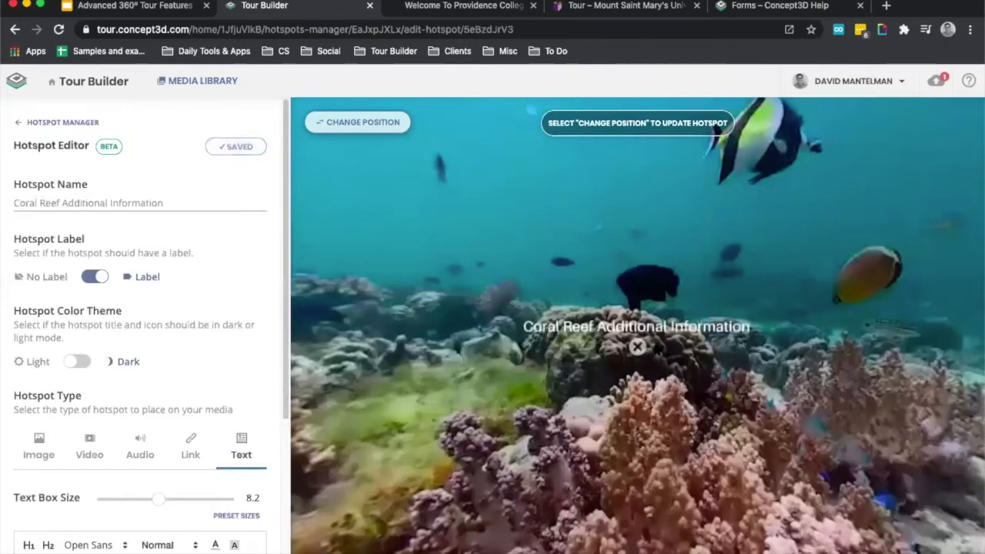
Return to the list of hotspots and test closing and opening the coral reef hotspot's text box in the panorama.
click(55, 123)
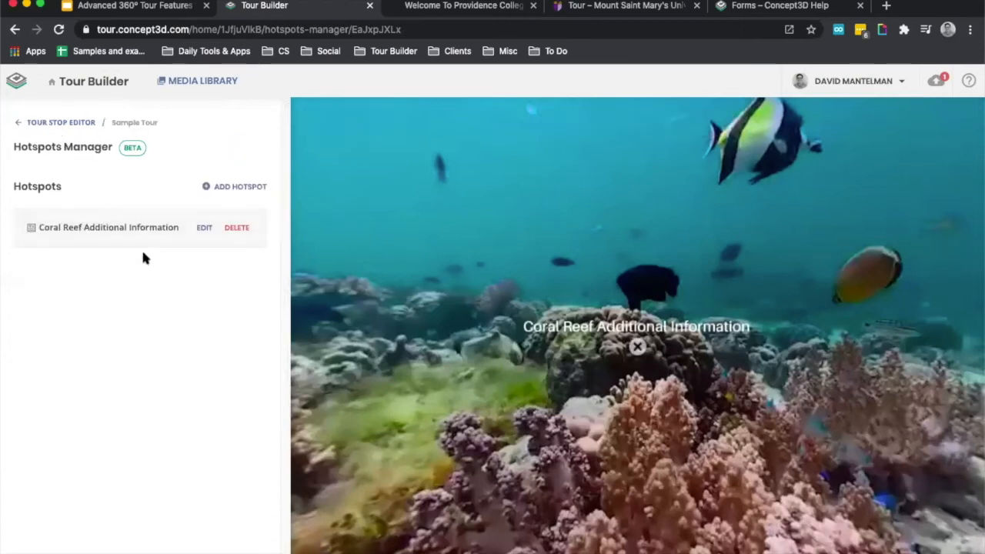
click(639, 347)
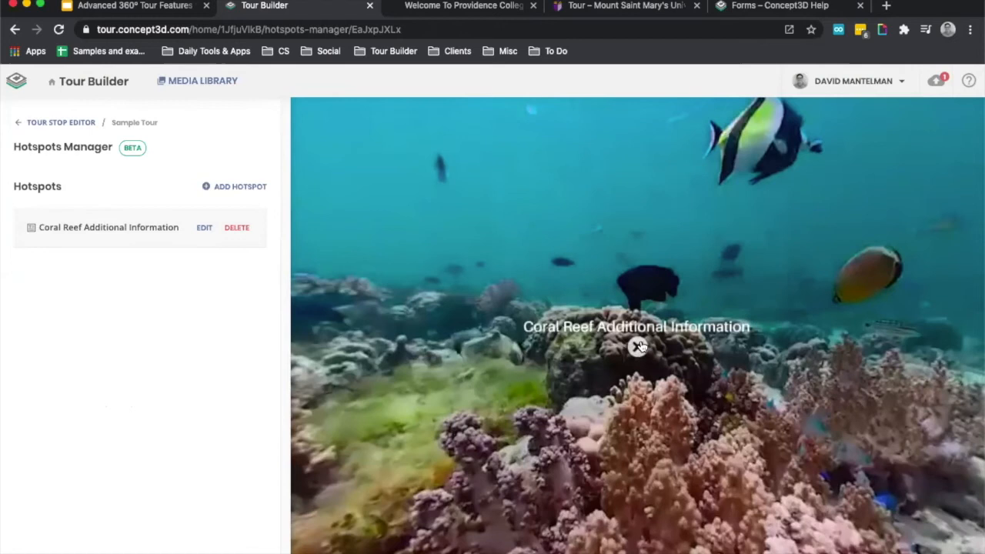
click(639, 346)
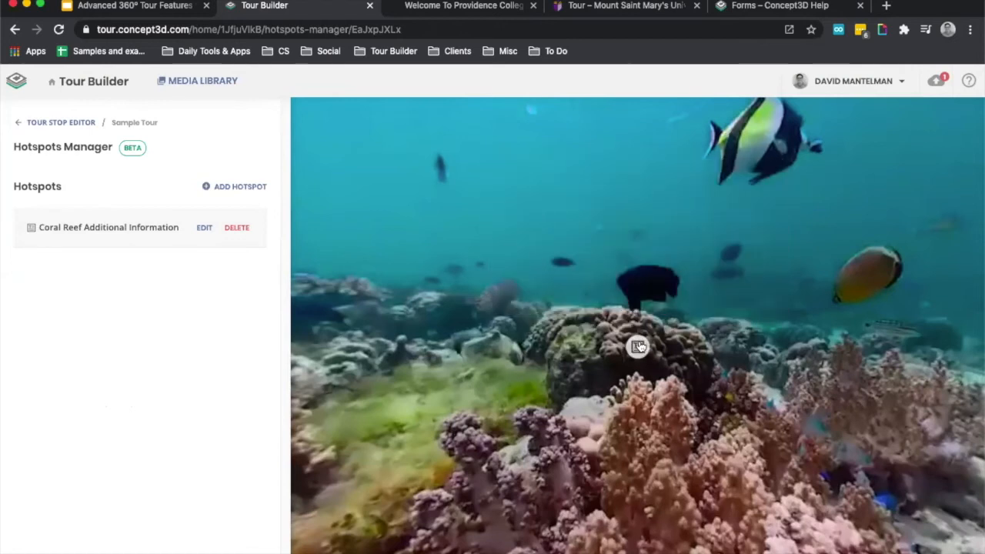
click(639, 346)
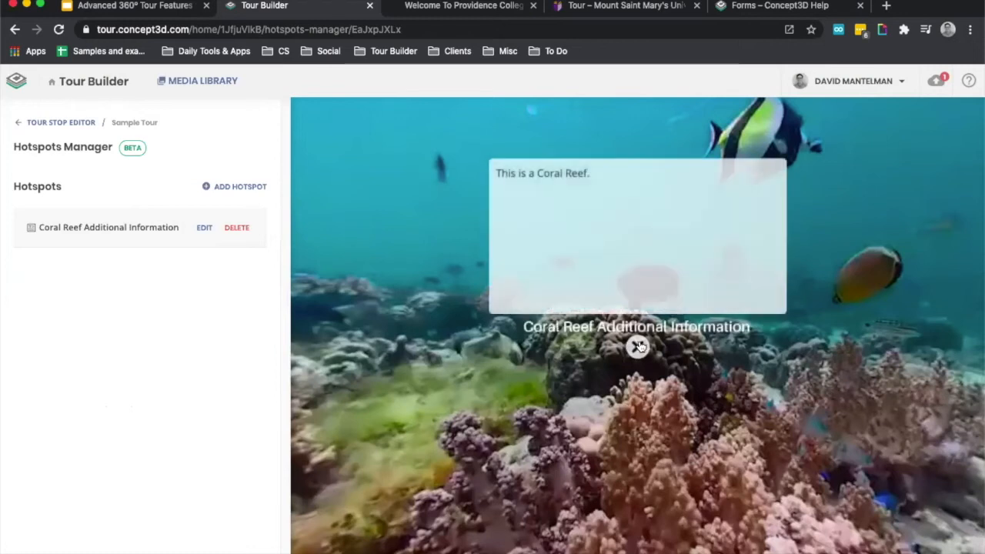
Open the Sample Tour's Forms settings and read the overview of the form embed code with its iframe example.
click(43, 125)
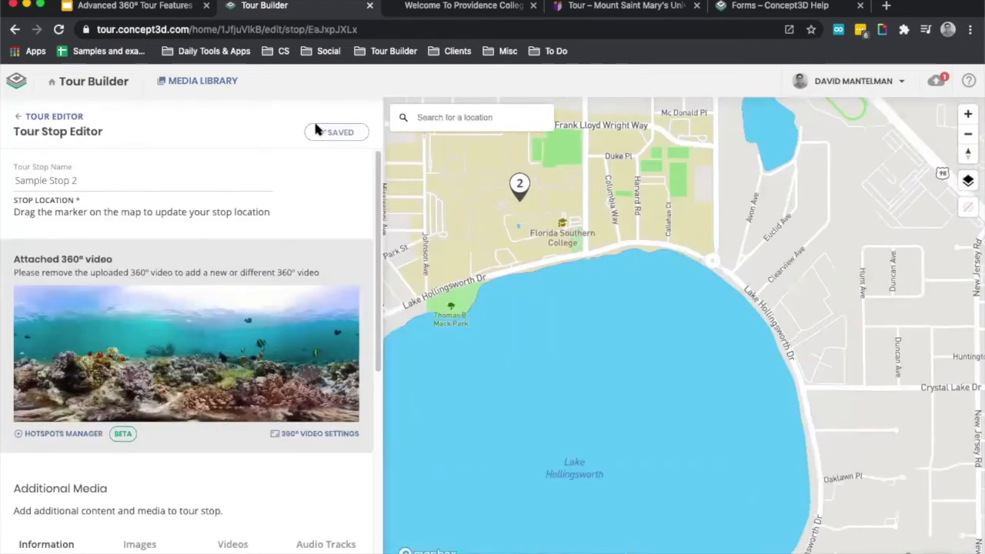
click(60, 117)
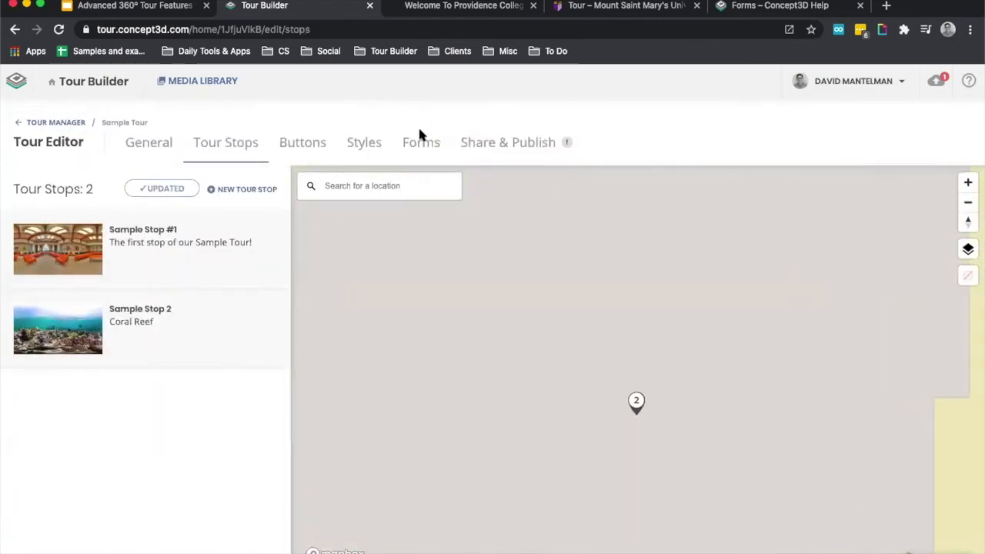
click(421, 144)
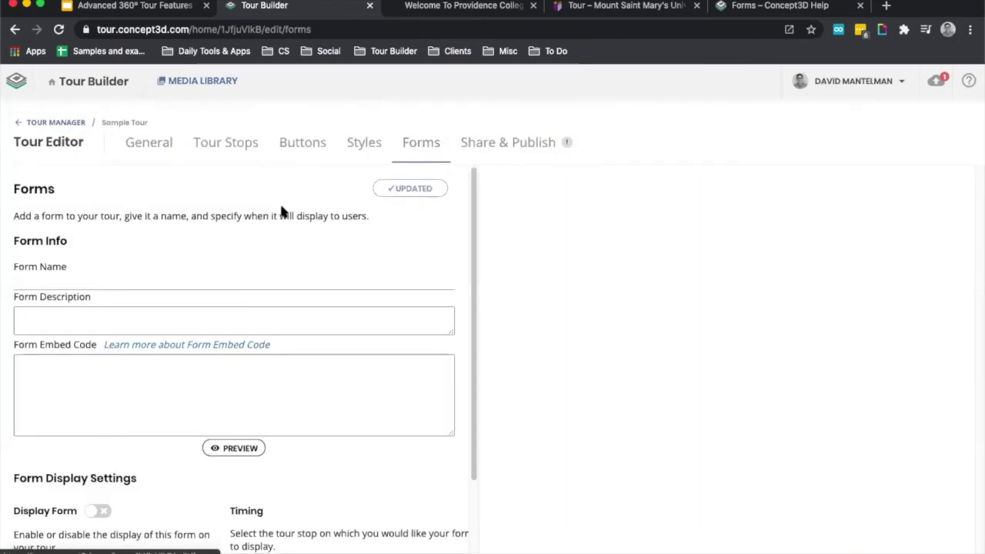
click(132, 346)
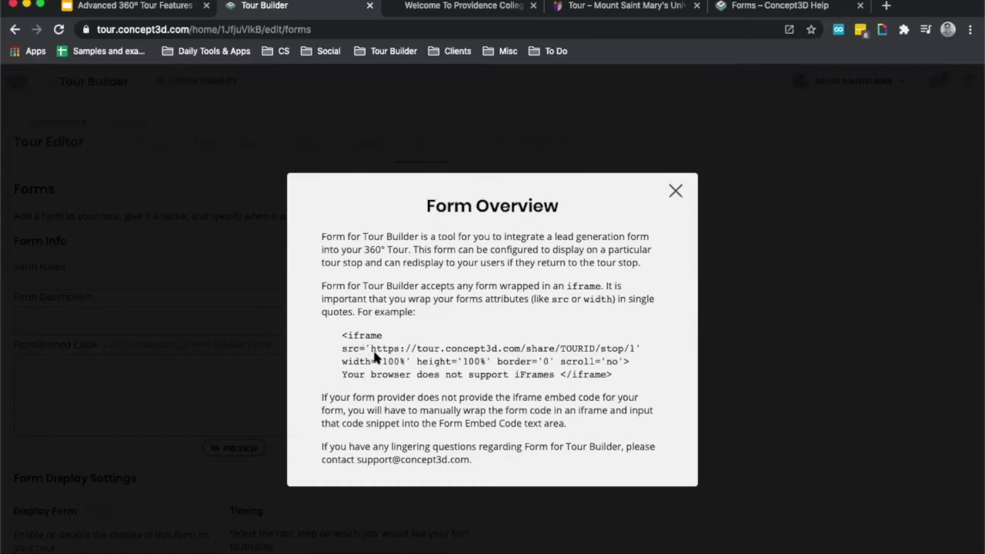
drag(371, 349, 631, 349)
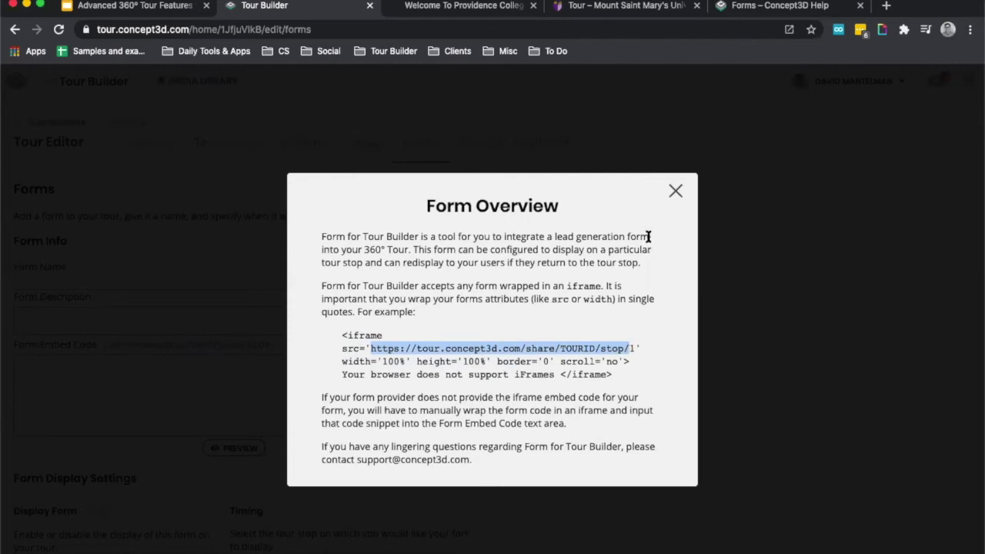
click(677, 193)
Name the form "Test Form" and enter the description "Explore Concept3D Through This Form!".
click(54, 286)
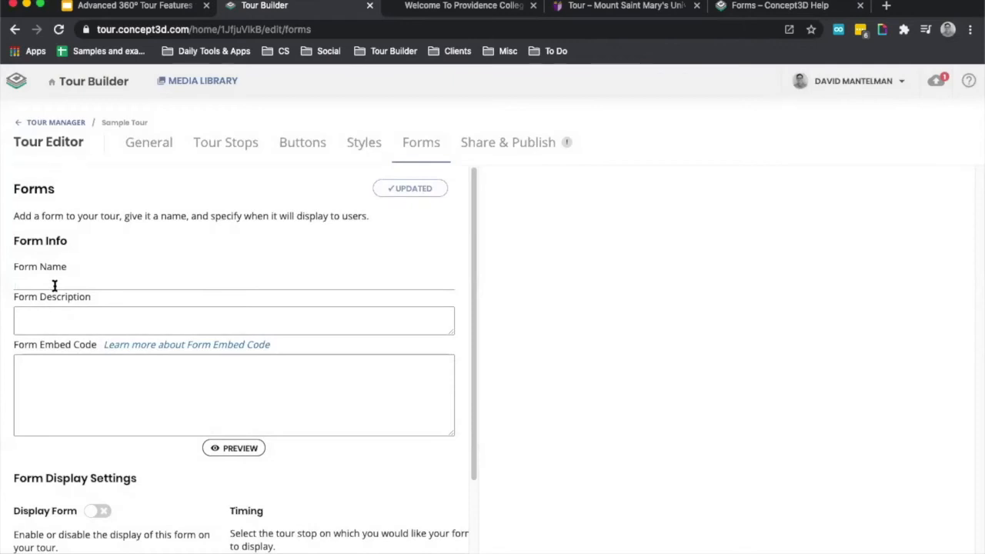
text(Test Form)
click(48, 318)
text(Ex)
text(plor Con)
key(BackSpace)
key(BackSpace)
key(BackSpace)
key(BackSpace)
text(e Cpnce)
key(BackSpace)
key(BackSpace)
key(BackSpace)
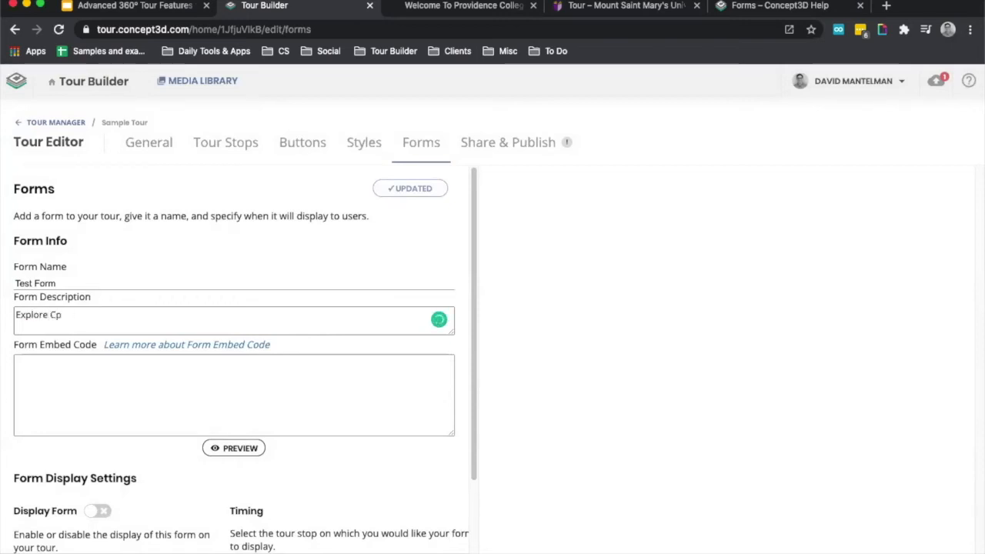
text(oncept3D)
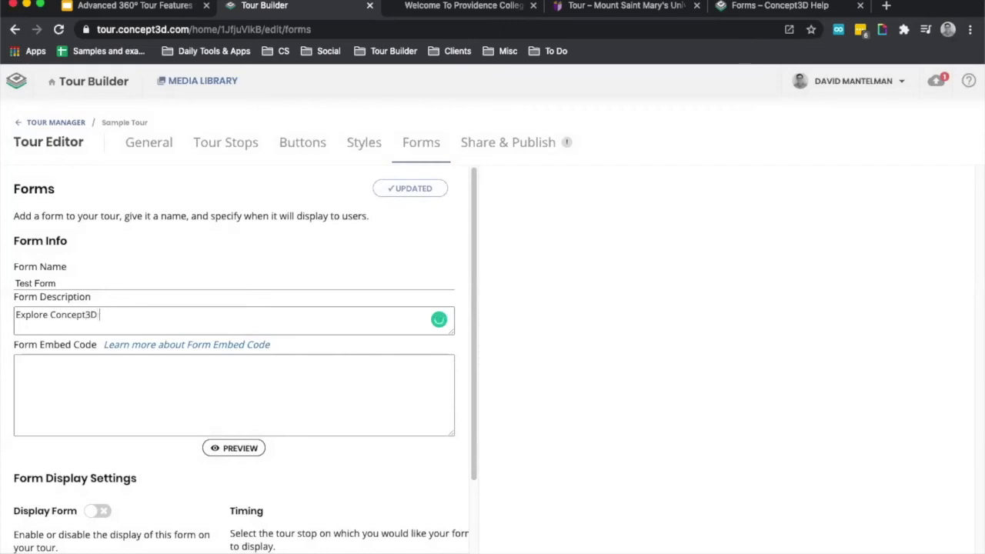
text( Through This Form!)
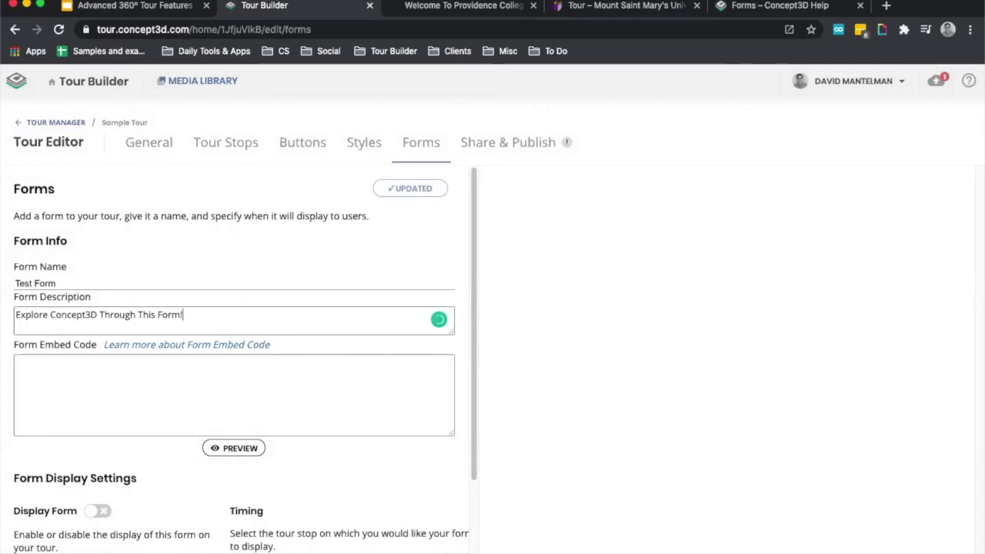
Paste the Google Forms iframe snippet as the form's embed code, then preview the form and review its layout.
click(68, 374)
text(<iframe src="https://docs.google.com/forms/d/e/1FAIpQLSeZKNRvLAP6zcdmAX5Ke13T4Io5pJVOU4FLxCuL1Z9yTe7rig/viewform?embedded=true" width="640" height="752" frameborder="0" marginheight="0" marginwidth="0">Loading…</iframe>)
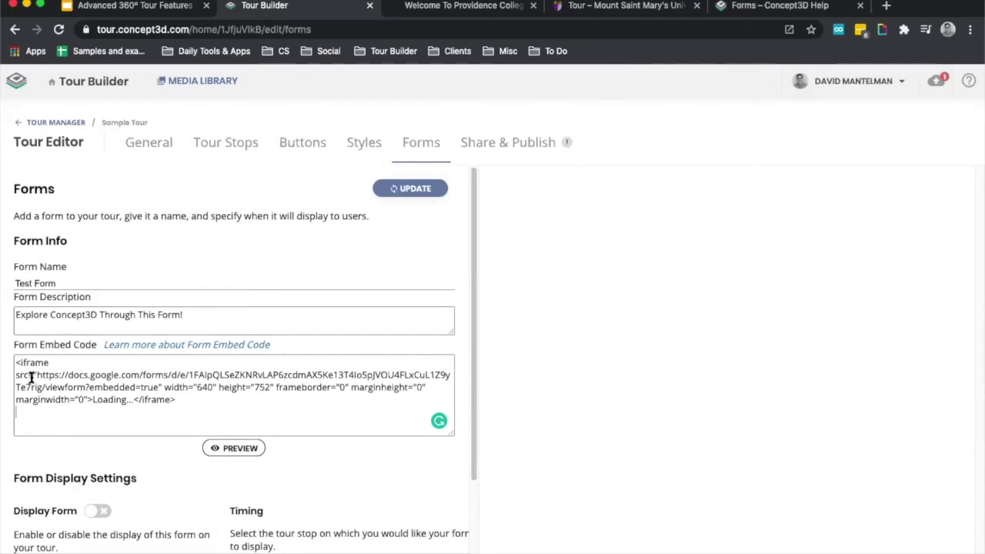
drag(33, 375, 328, 351)
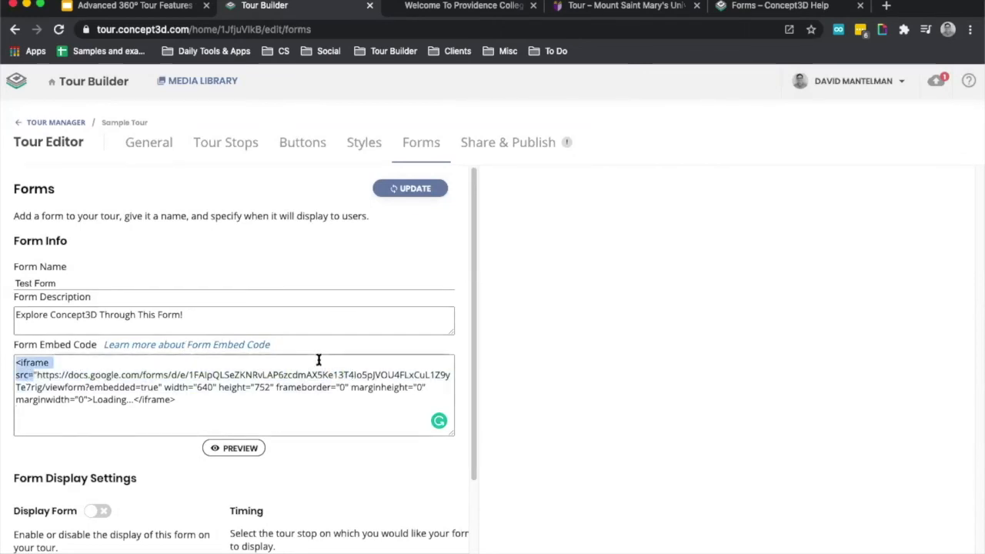
click(320, 359)
click(244, 453)
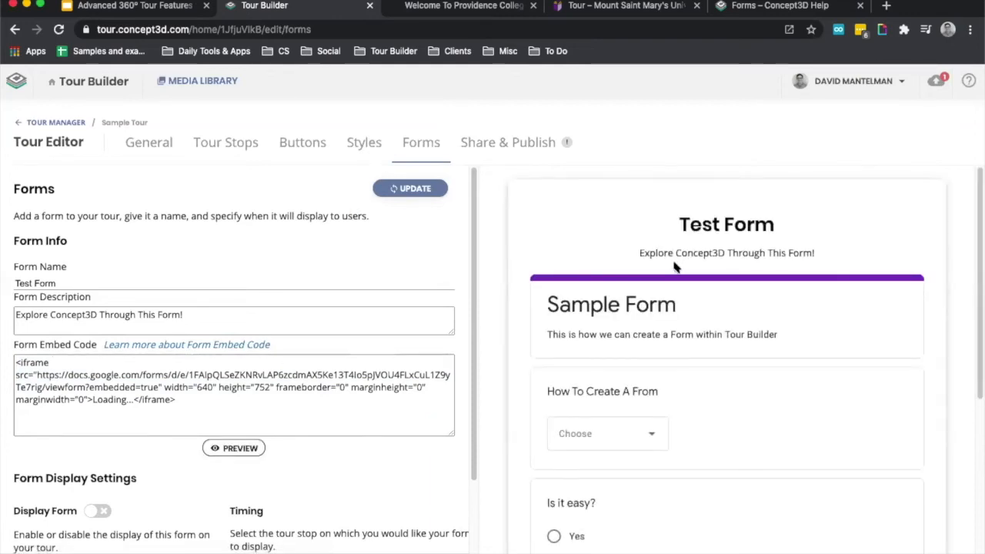
scroll(674, 266, down, 2)
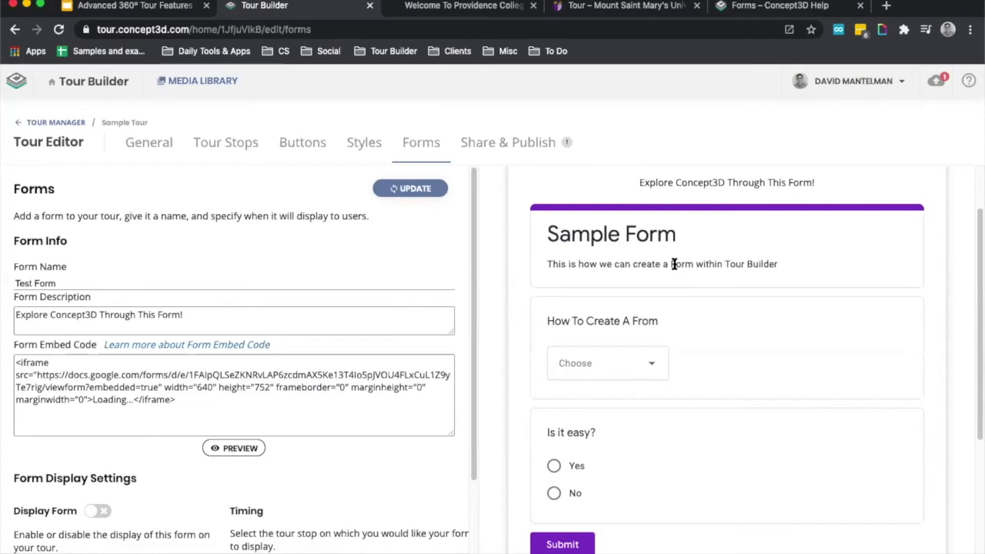
double_click(199, 387)
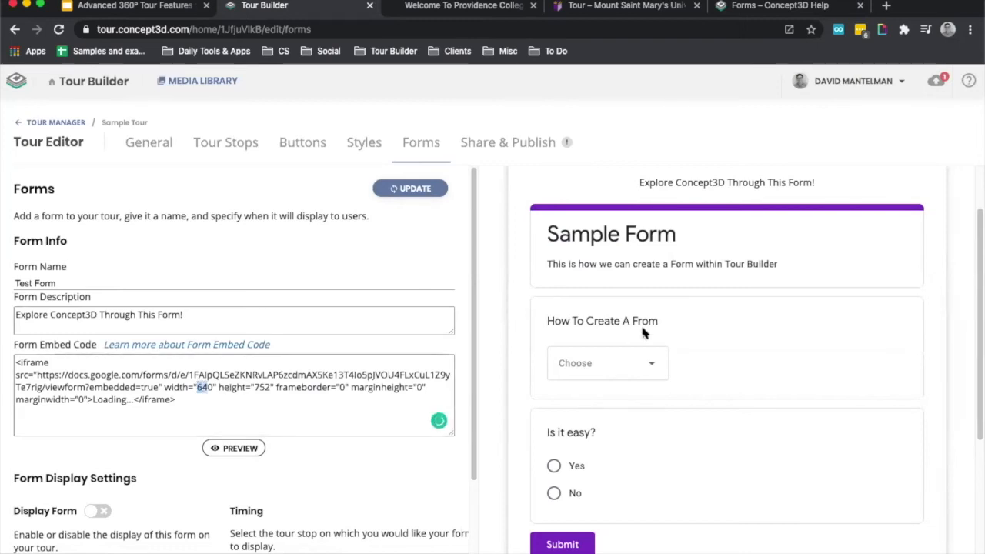
scroll(645, 333, down, 3)
scroll(644, 330, up, 3)
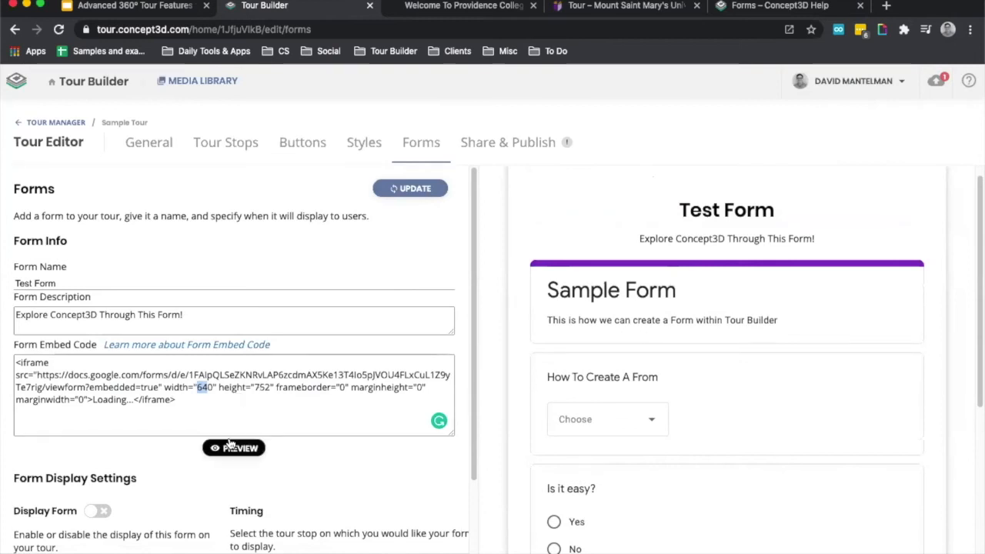
Choose Sample Stop 2 as the tour stop on which the form displays and save the form settings.
scroll(141, 446, down, 2)
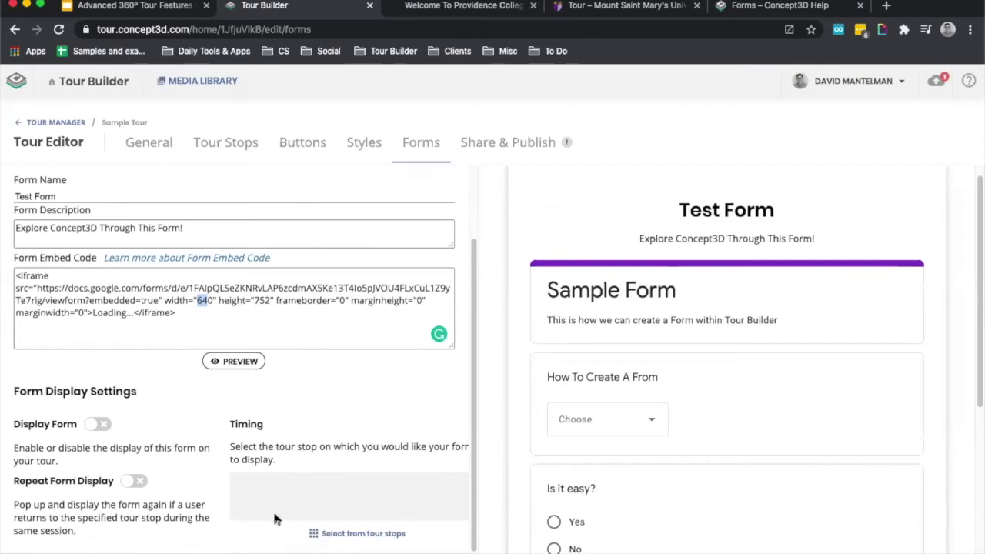
click(365, 533)
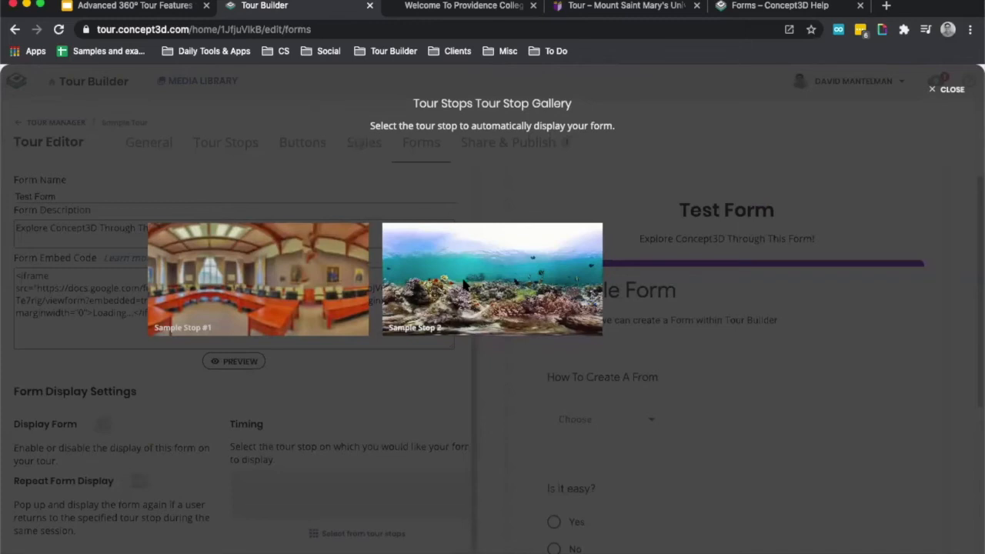
click(463, 285)
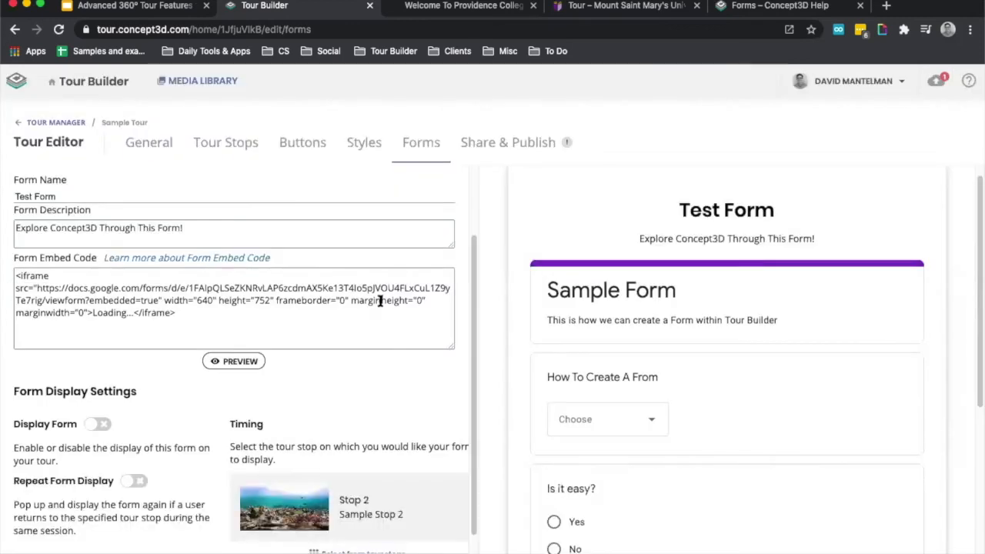
scroll(291, 371, up, 1)
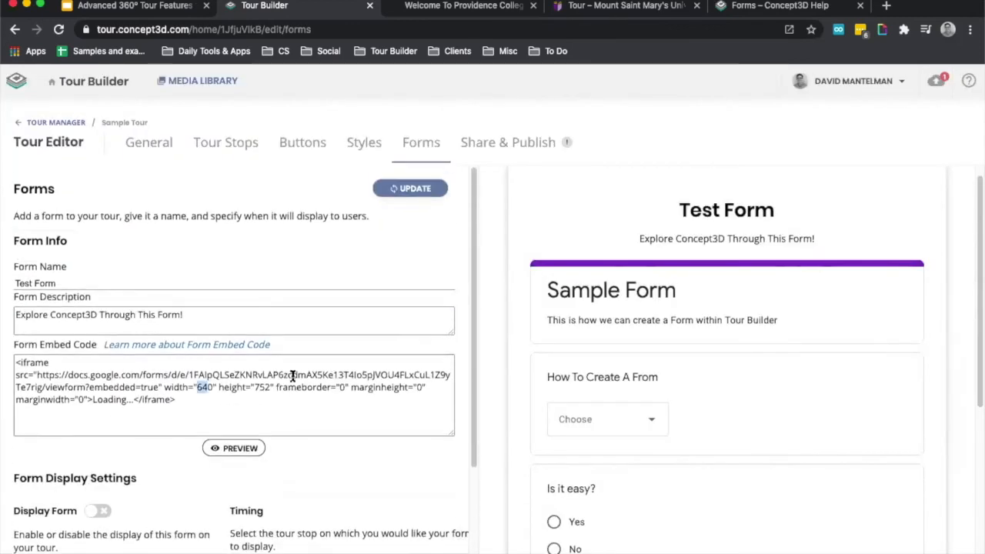
click(406, 191)
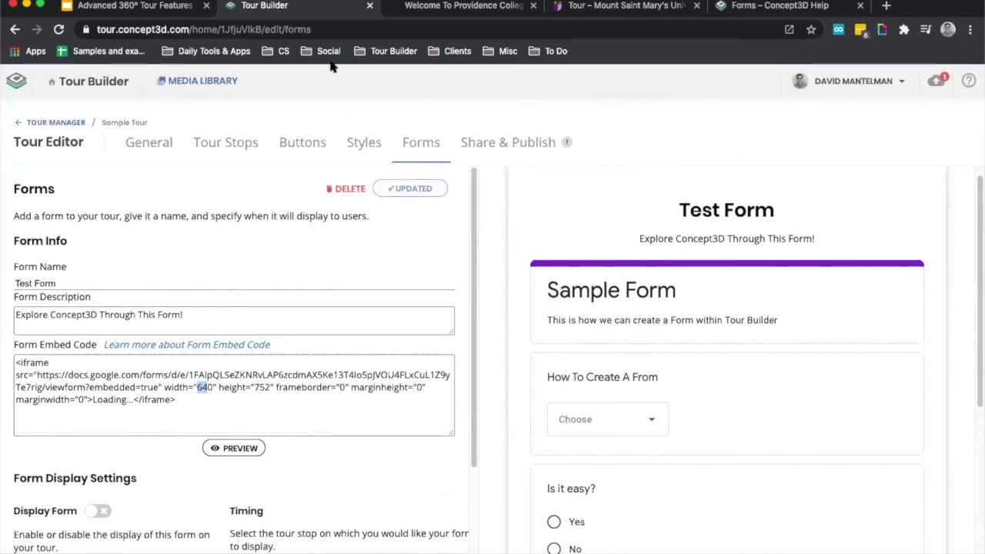
Switch to the Advanced 360º Tour Features Webinar deck in Google Slides and present it from the "Questions?" slide.
click(154, 10)
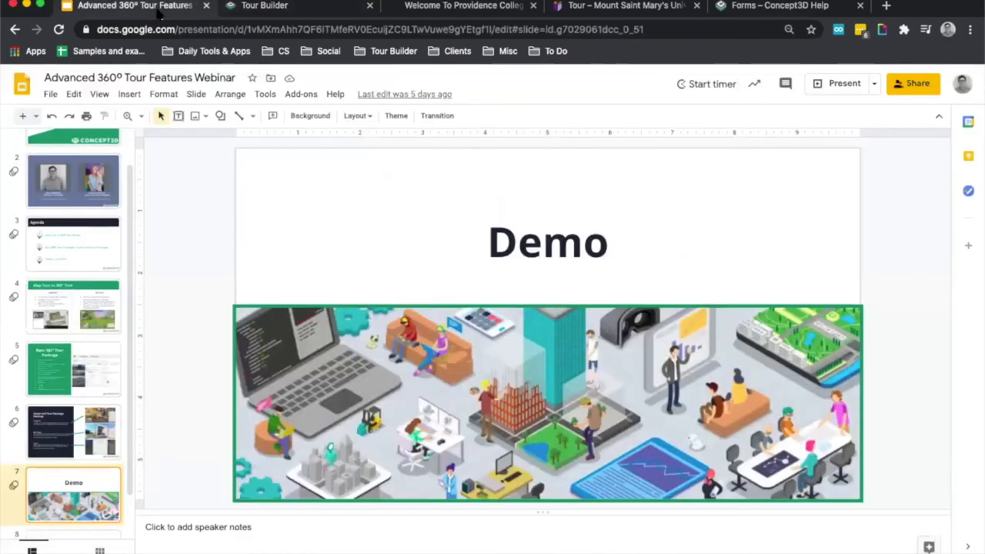
scroll(69, 333, down, 1)
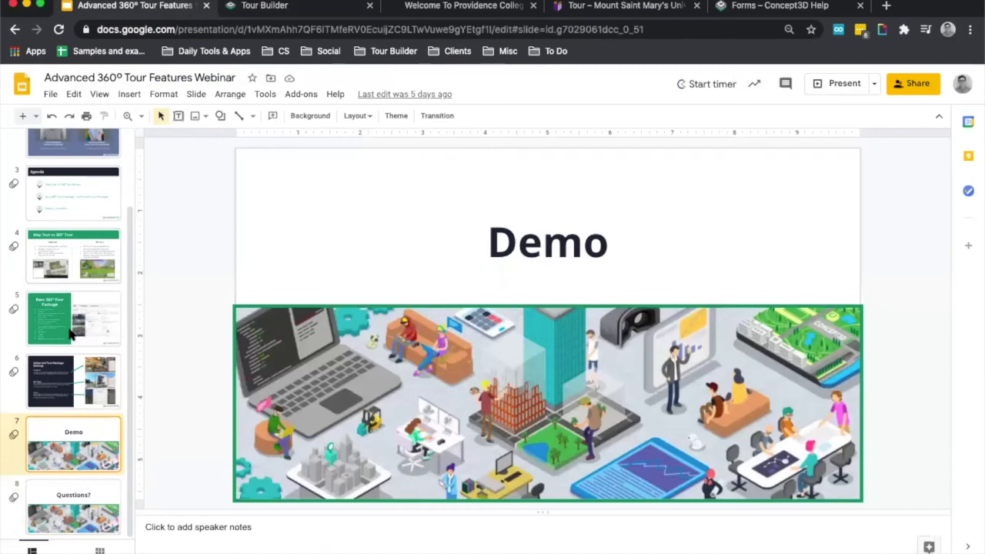
click(57, 504)
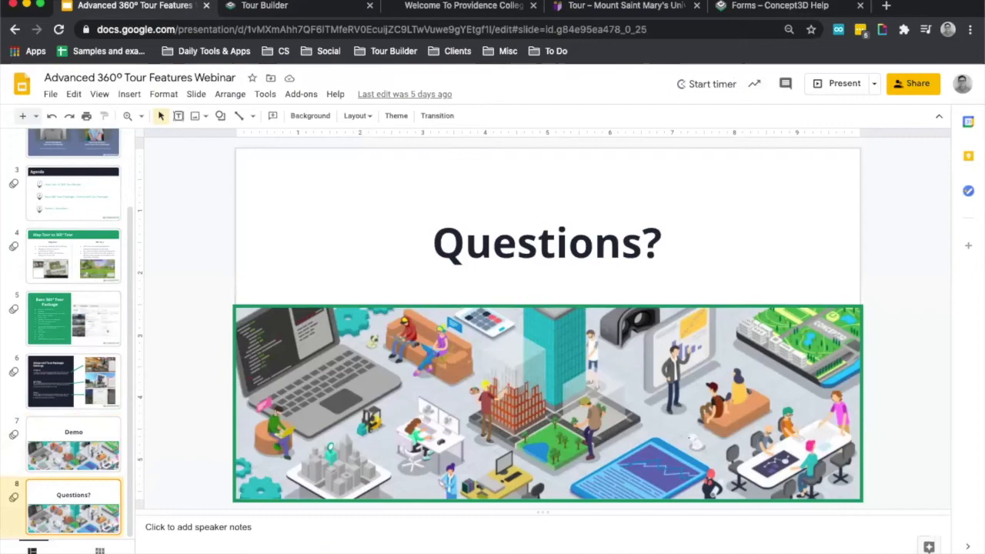
click(844, 84)
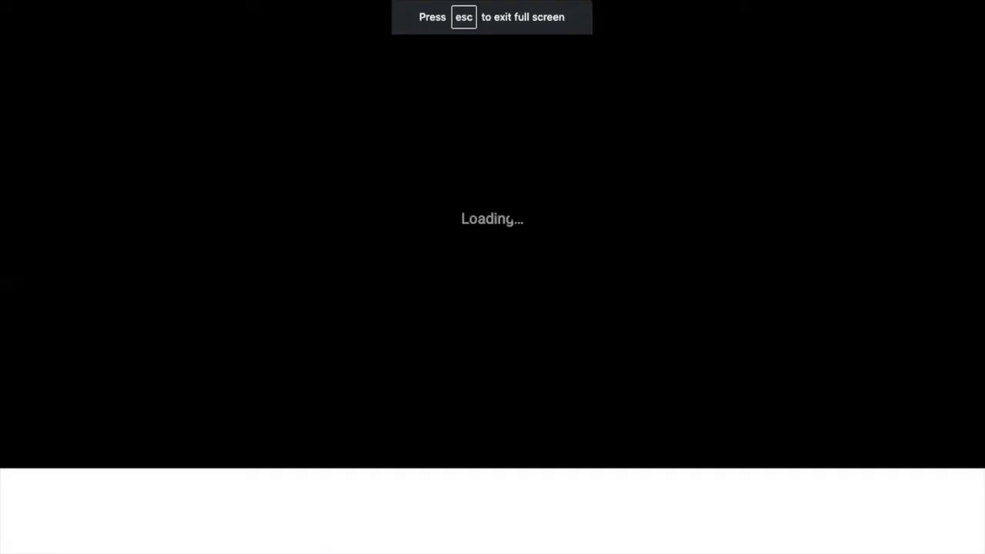